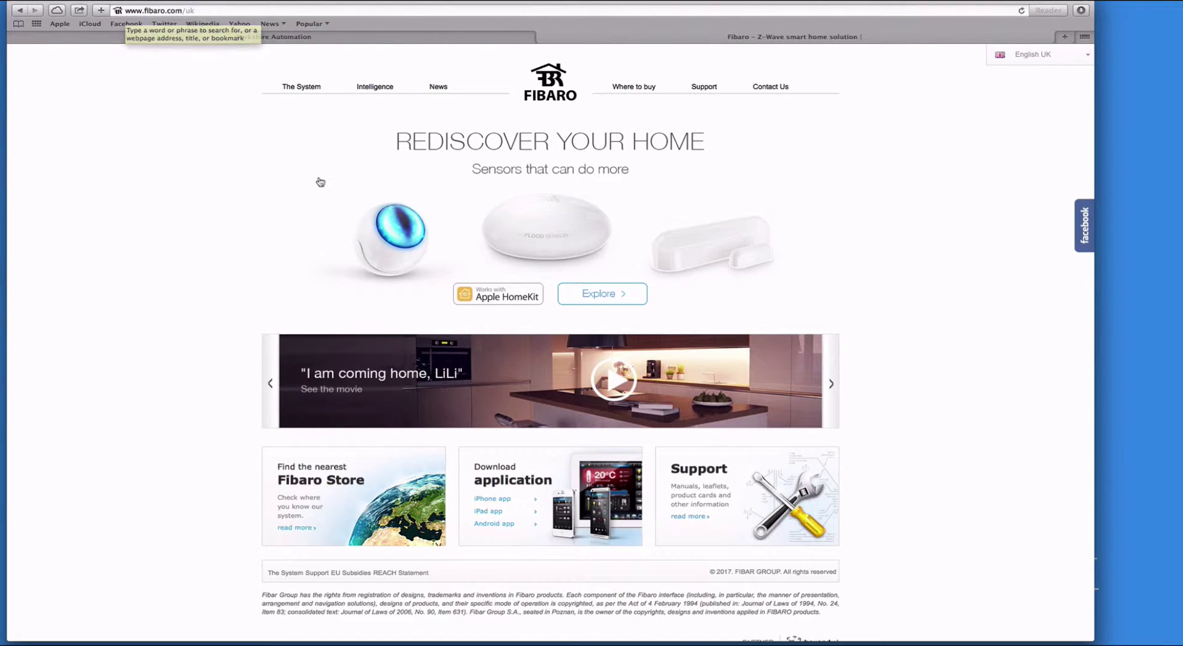
Scroll down fibaro.com/uk and open the Fibaro Support page
scroll(509, 332, down, 2)
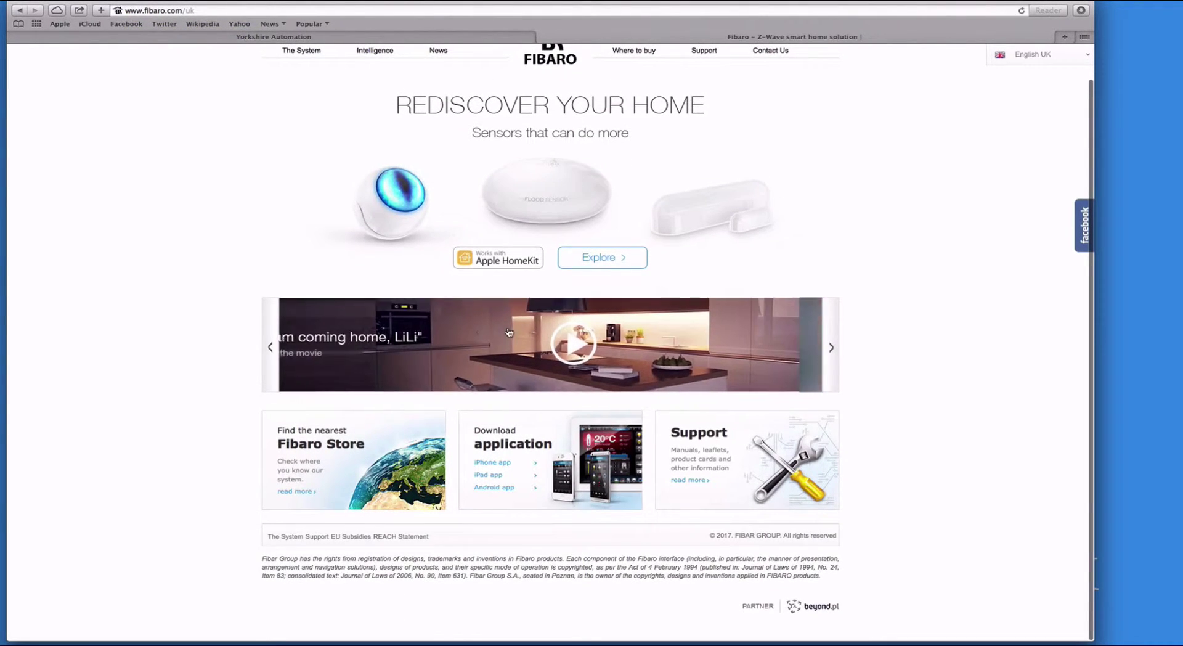
click(695, 440)
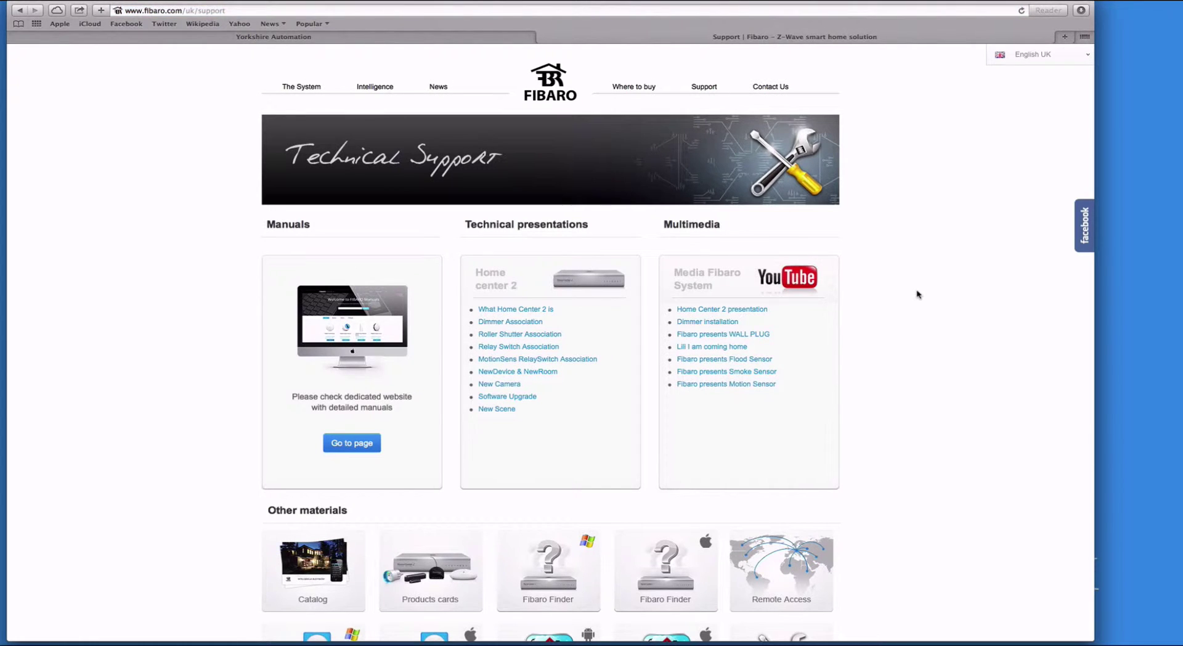
Scroll the Support page down to the Other materials downloads, including Fibaro Finder
scroll(715, 357, down, 5)
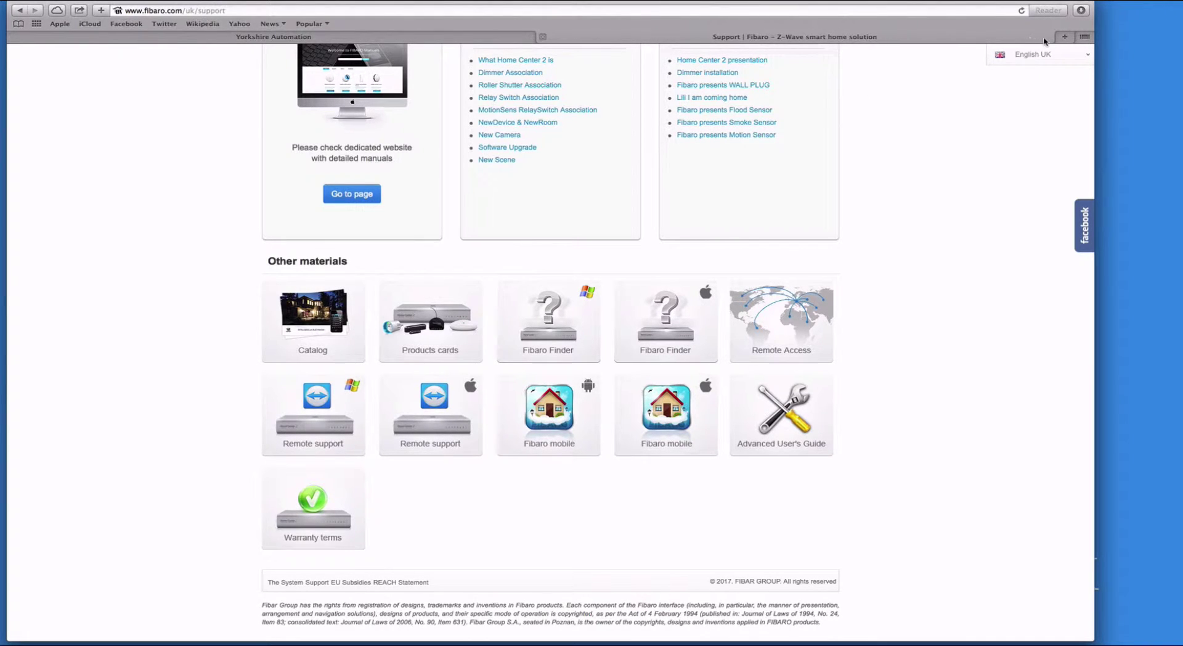
Close the Fibaro tab, launch Fibaro Finder via Spotlight, allow its network connections and skip its update
click(542, 37)
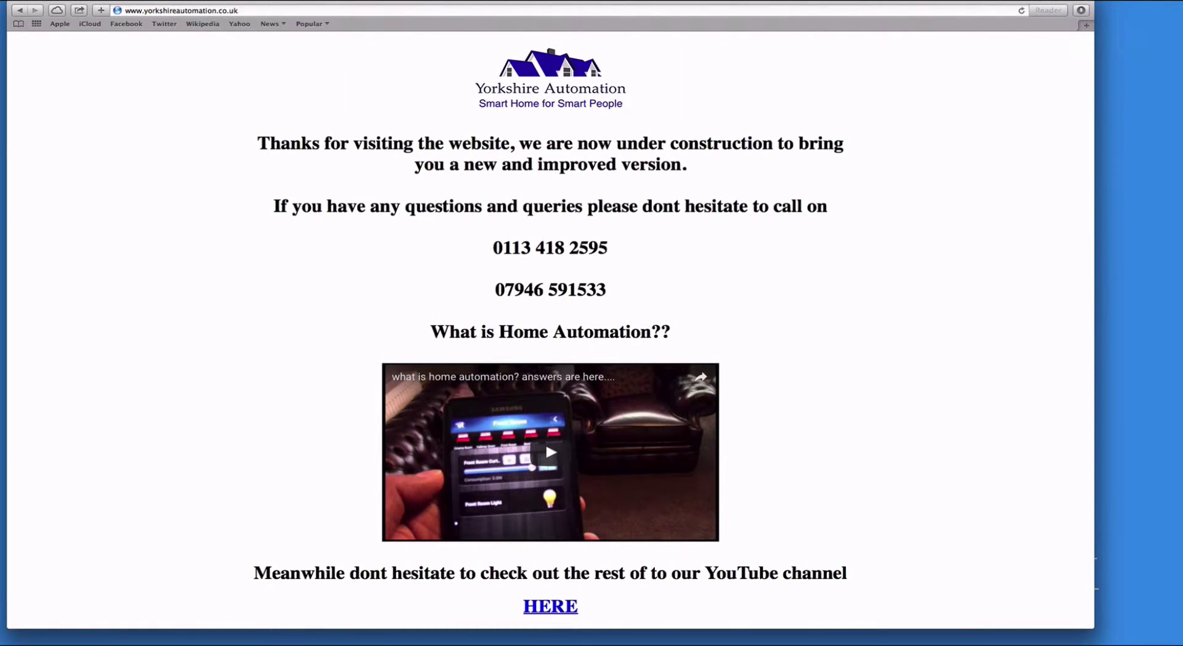
key(super+space)
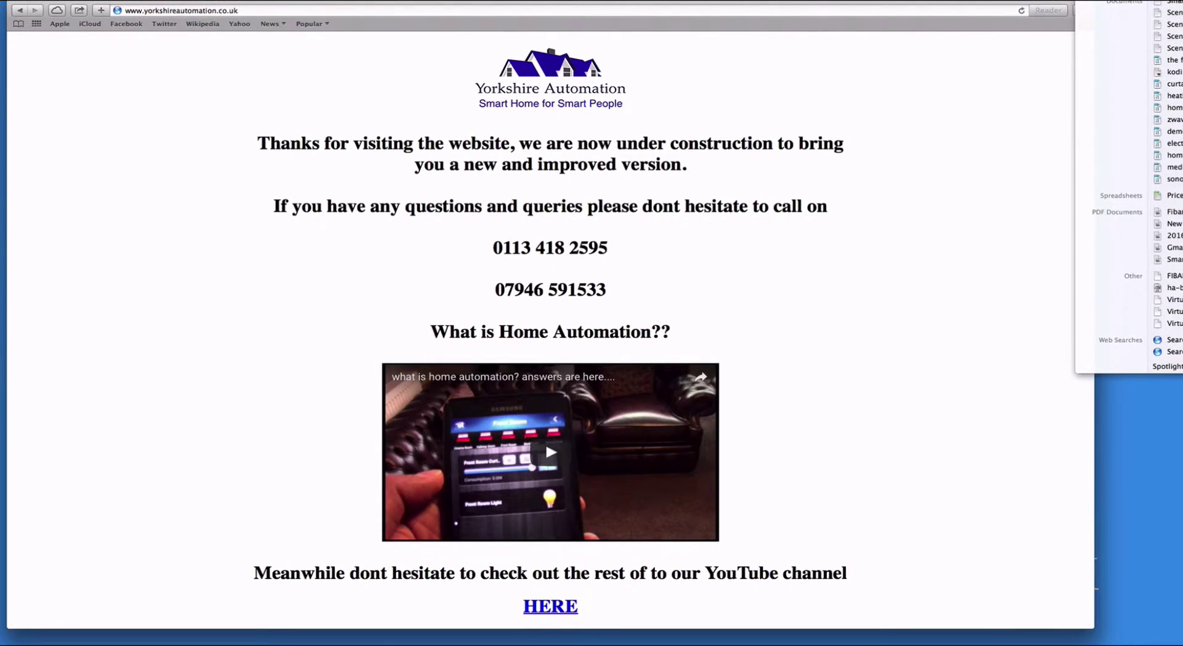
key(Return)
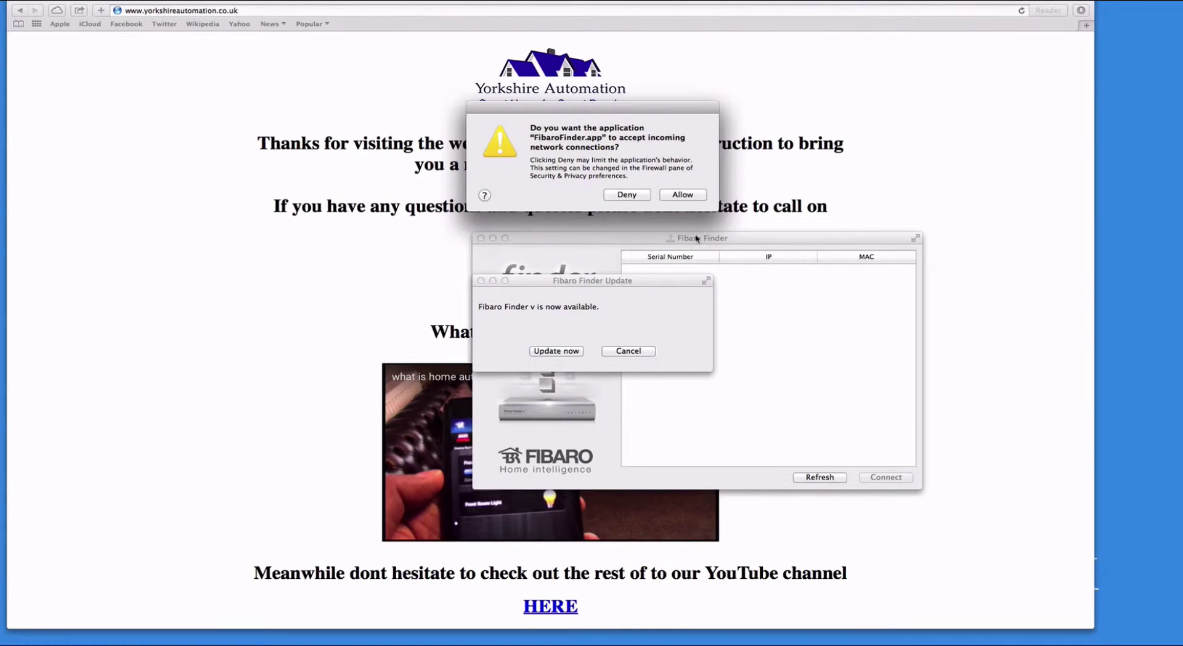
click(683, 195)
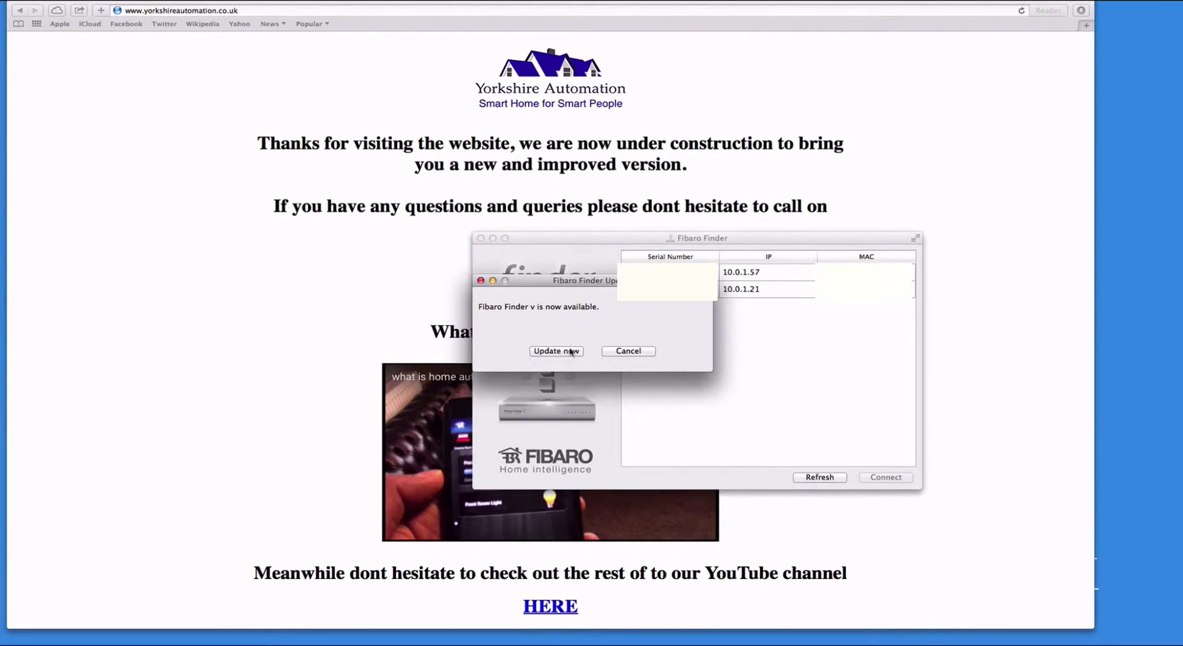
click(610, 353)
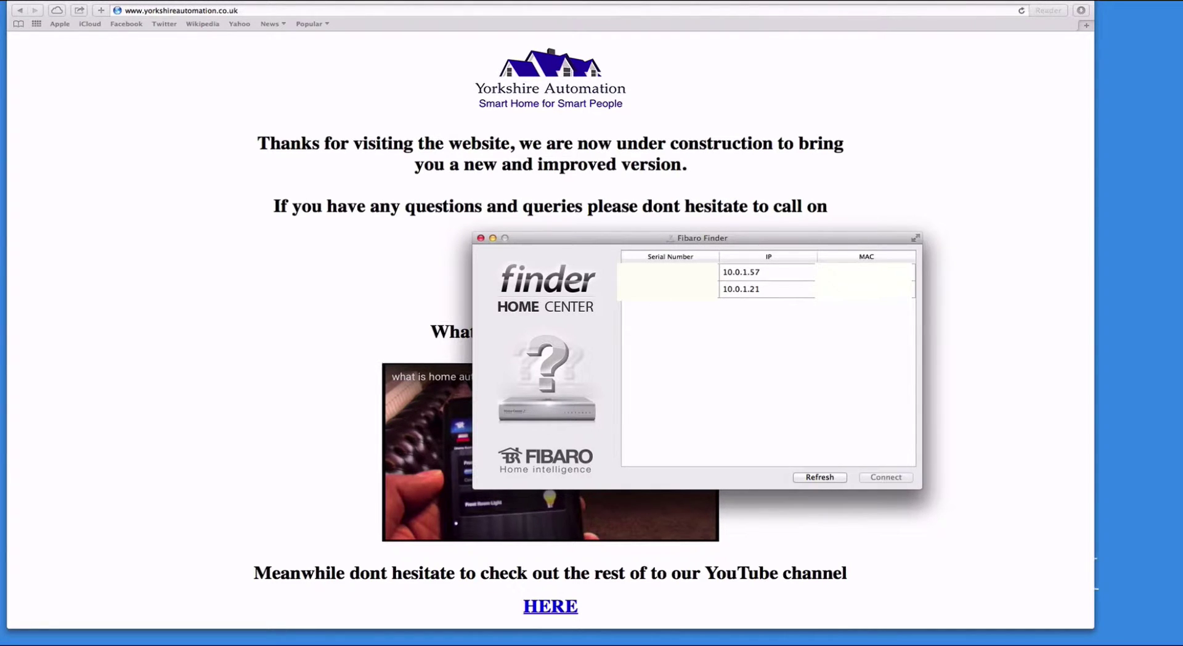
Quit Fibaro Finder and load the Home Center at 10.0.1.57 in Safari
key(super+q)
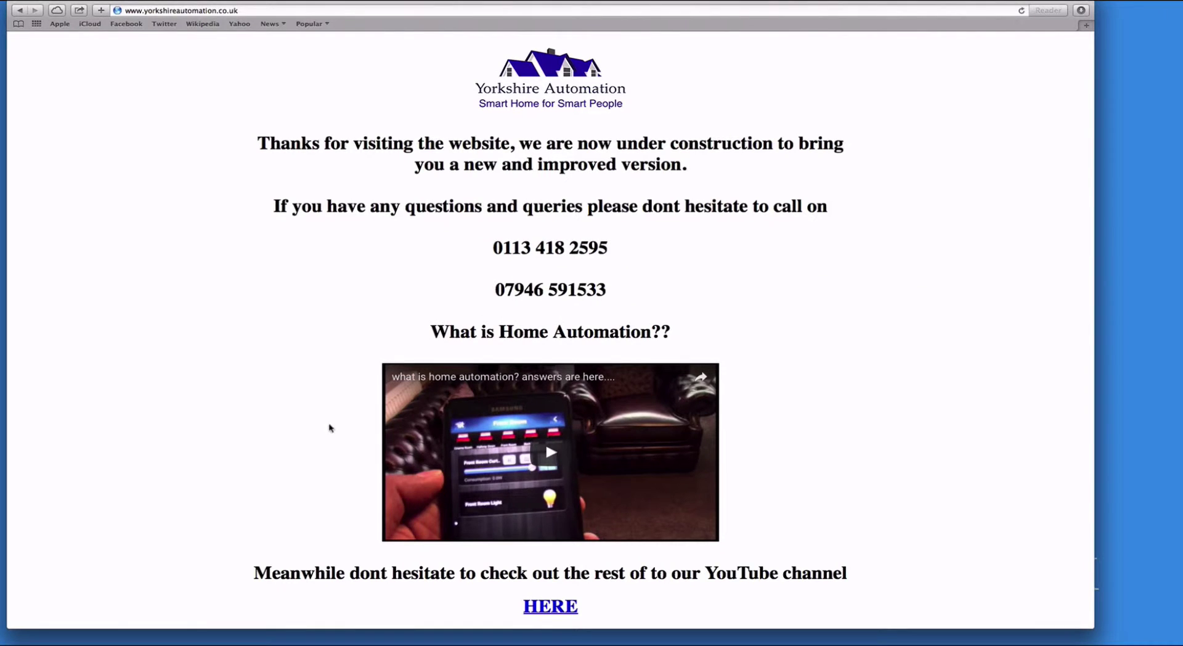
click(253, 10)
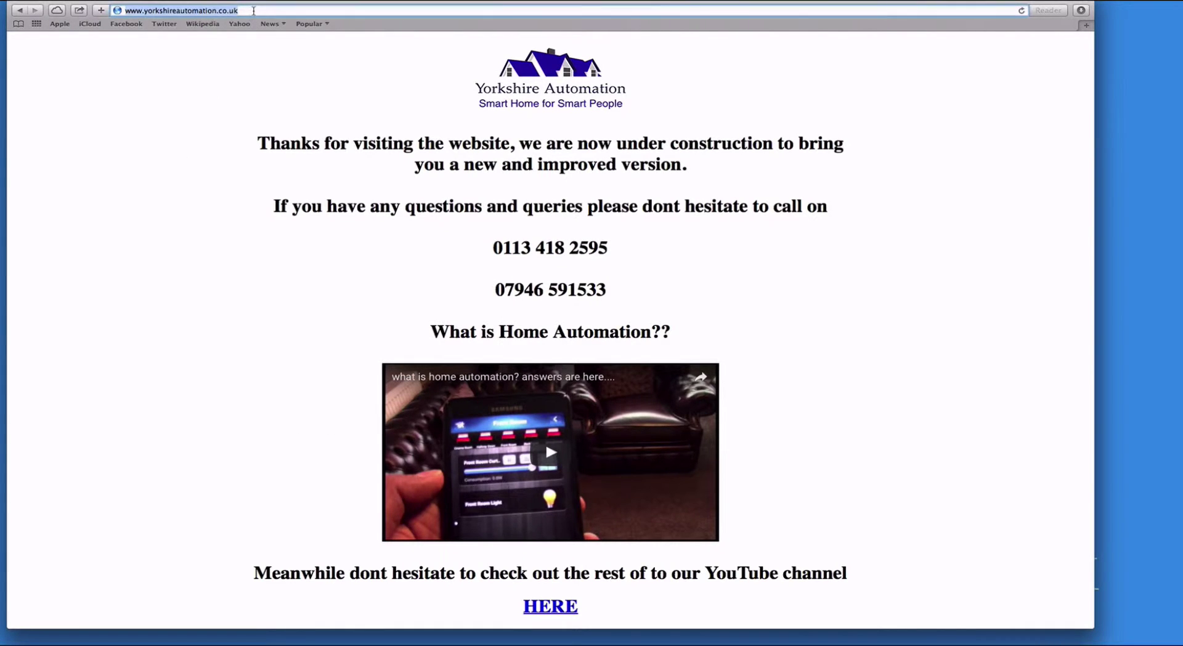
text(10.0.1.)
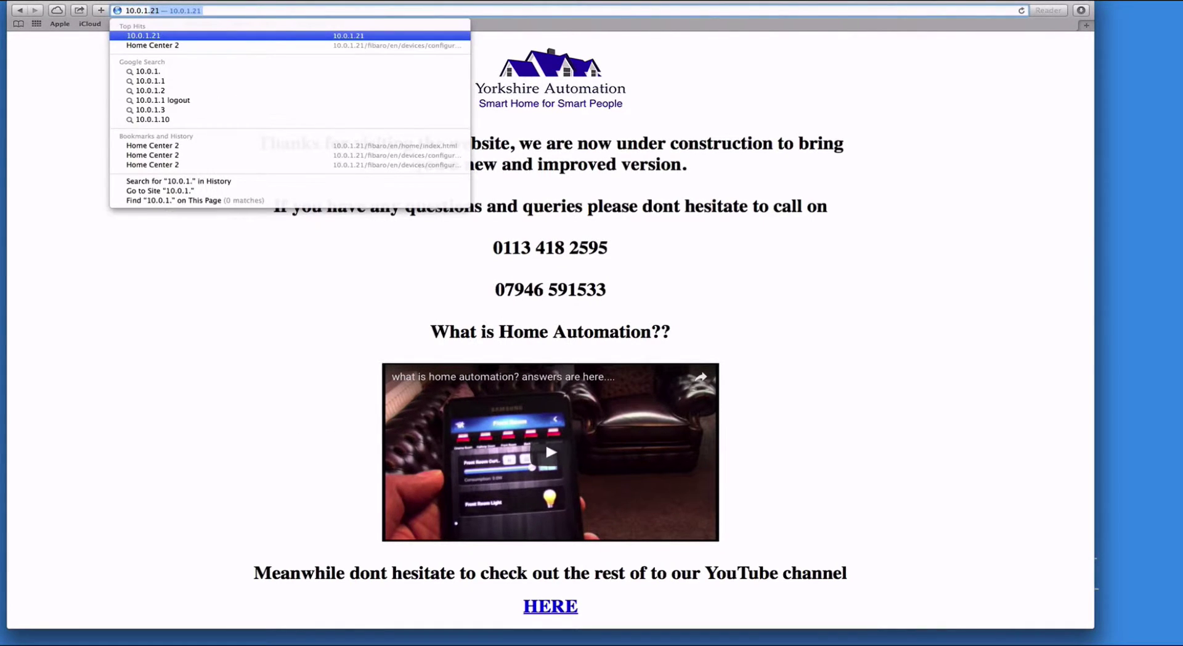
text(57)
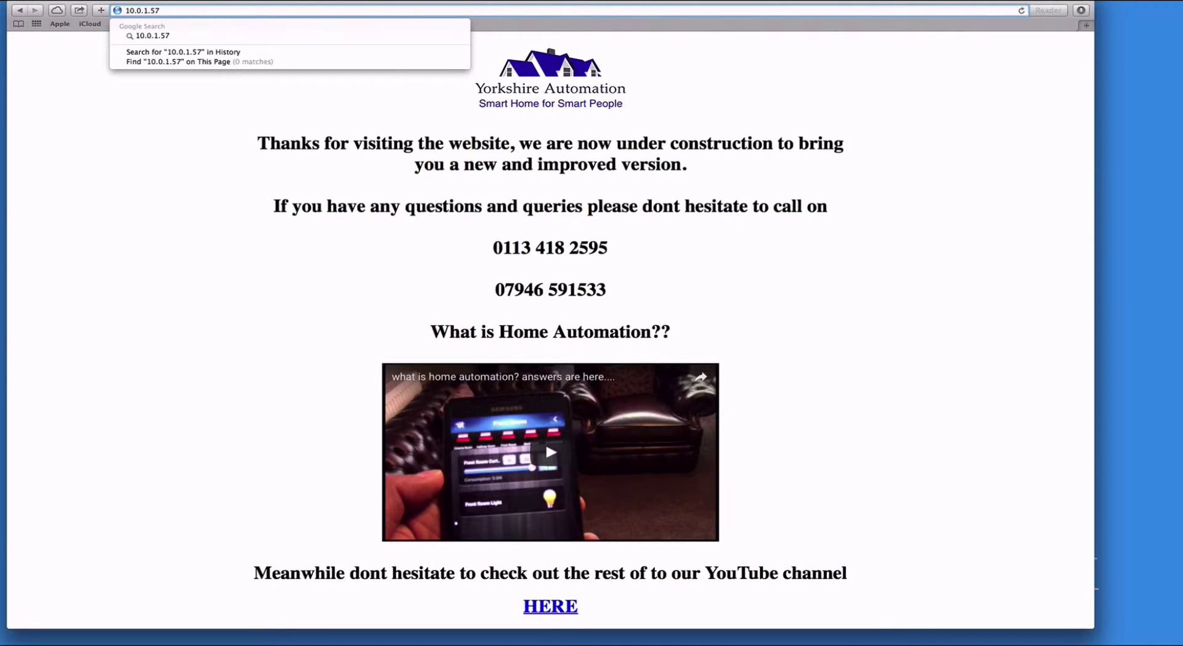
key(Return)
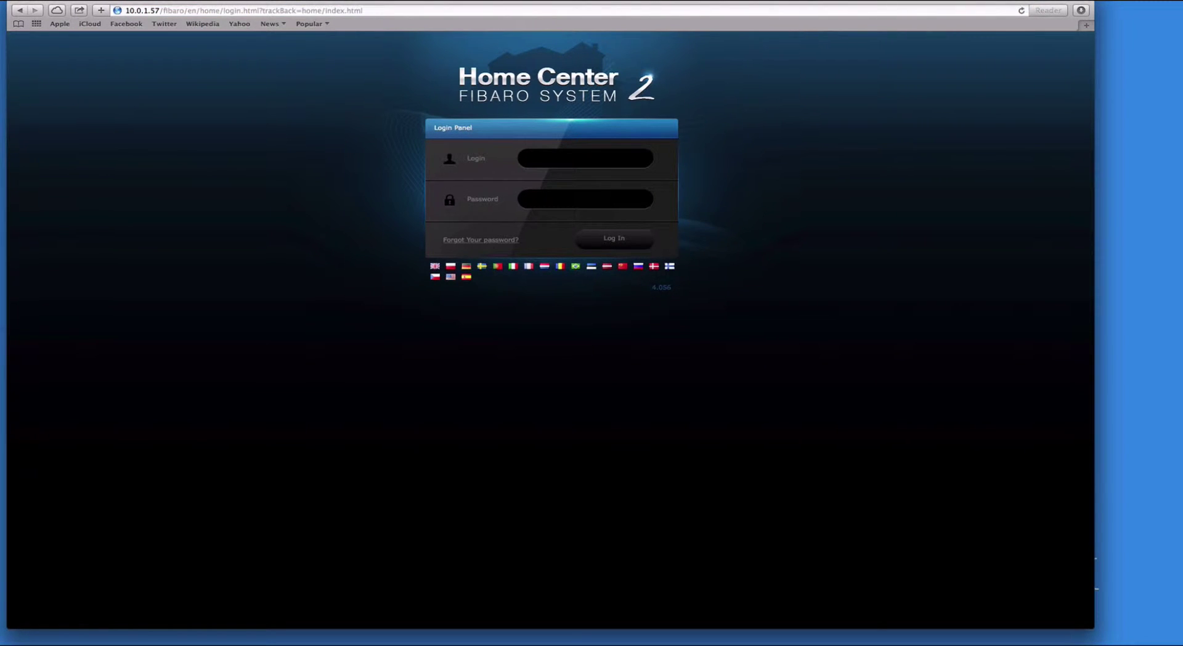
Log in to the Home Center with the admin login and its password
click(567, 156)
key(Tab)
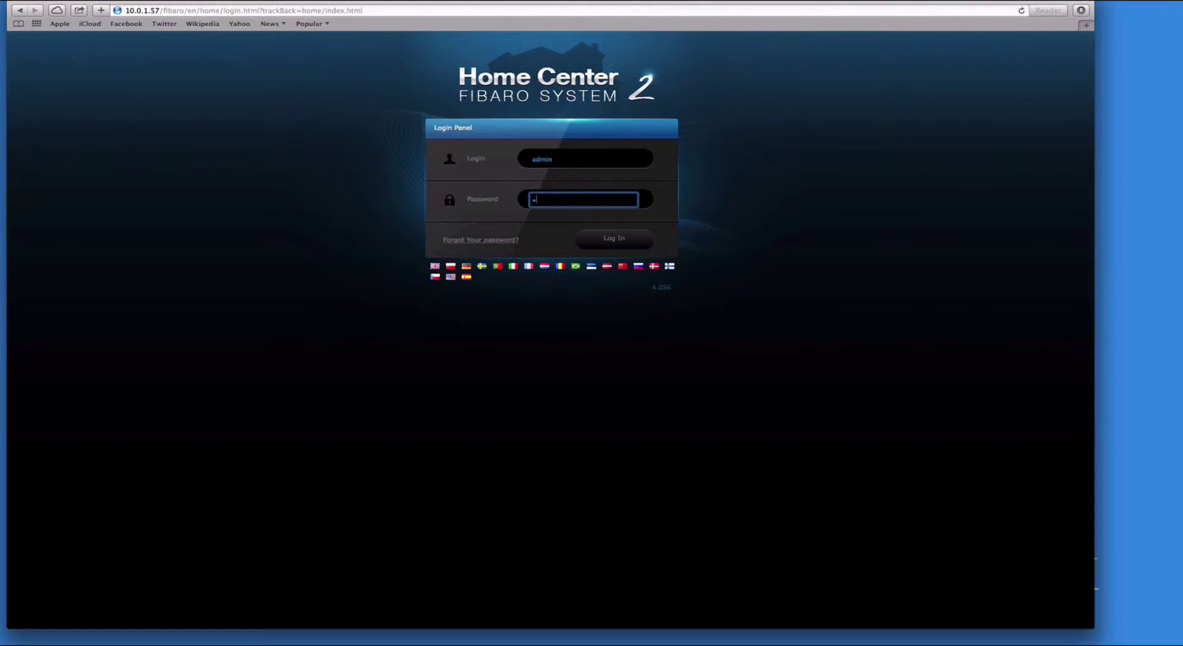
click(612, 242)
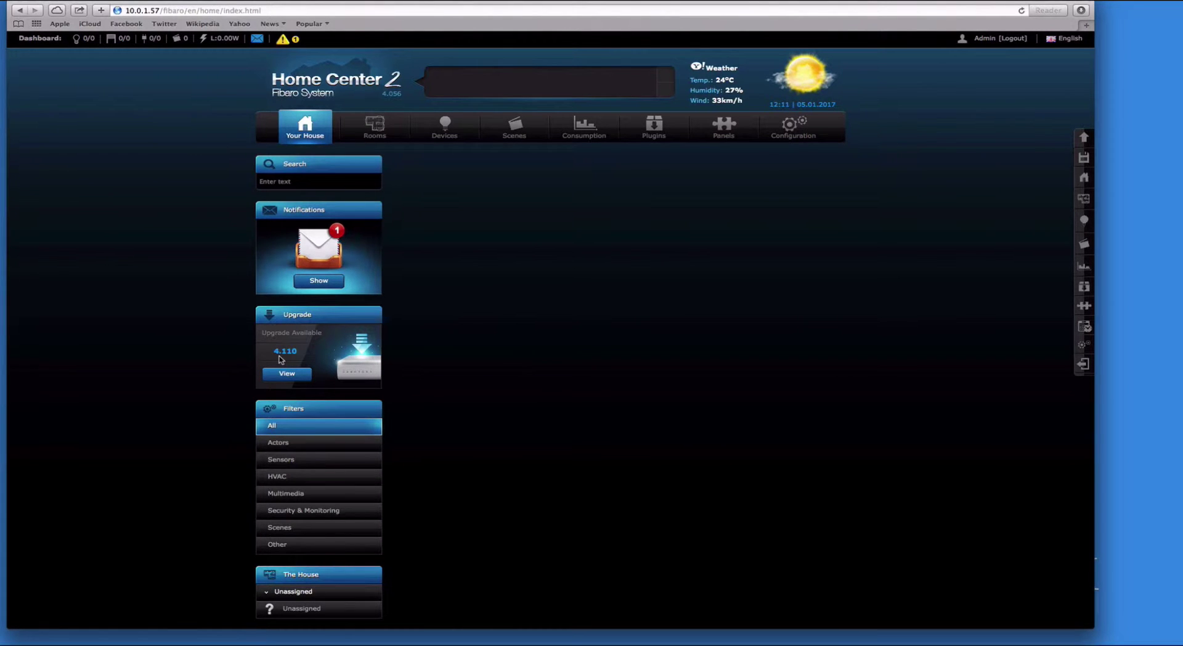
Open the 4.110 upgrade details and read through its Software Changes List
click(289, 375)
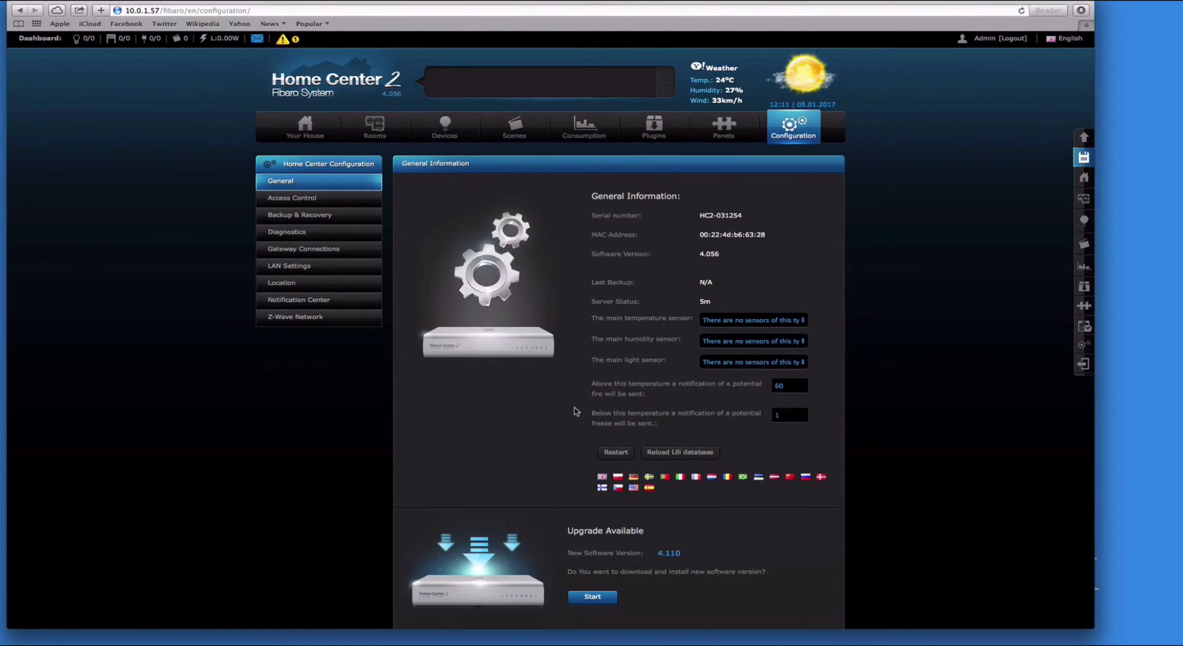
scroll(576, 410, down, 7)
scroll(576, 410, down, 10)
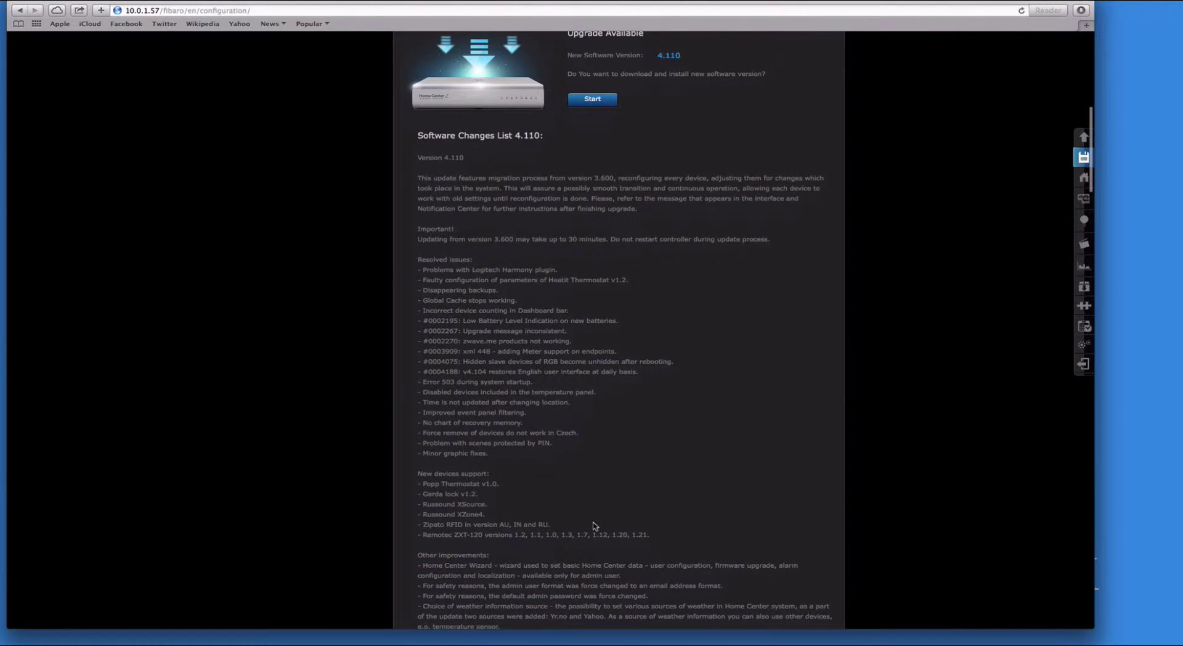
scroll(594, 525, down, 20)
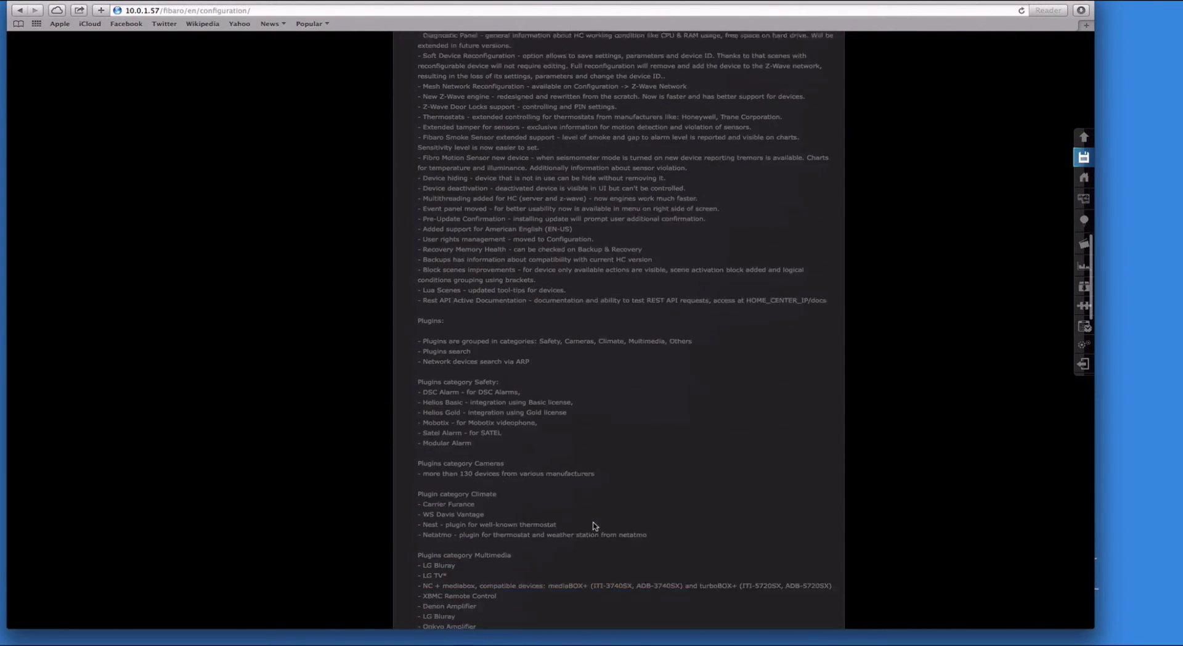
scroll(594, 525, down, 13)
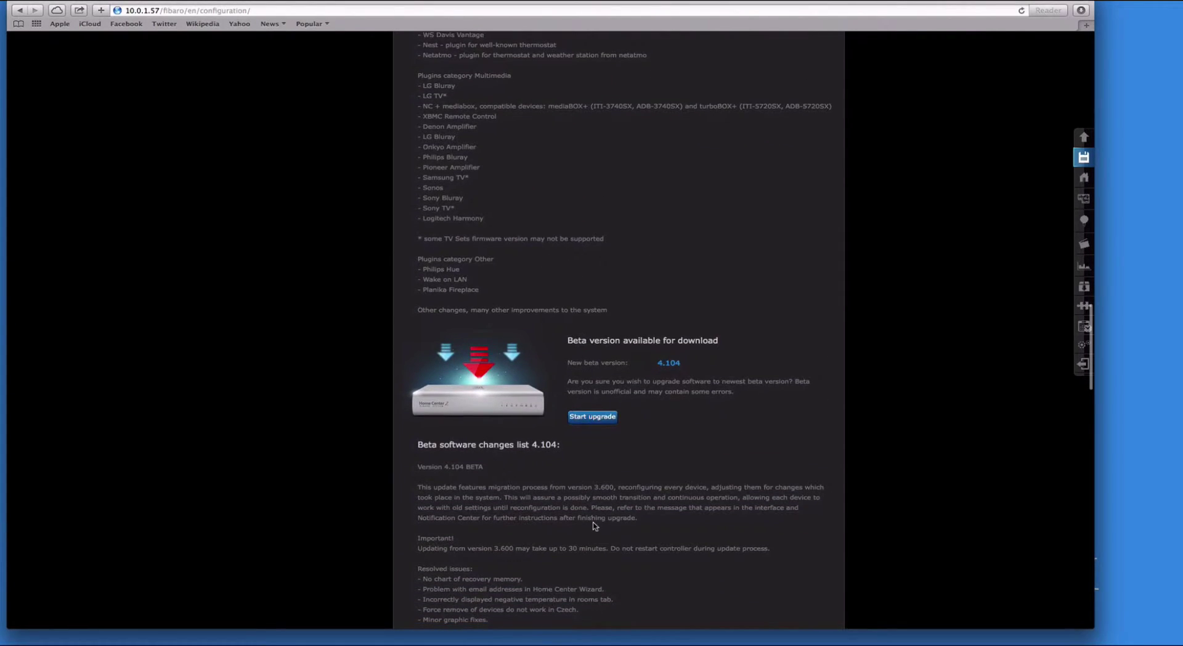
scroll(595, 525, down, 15)
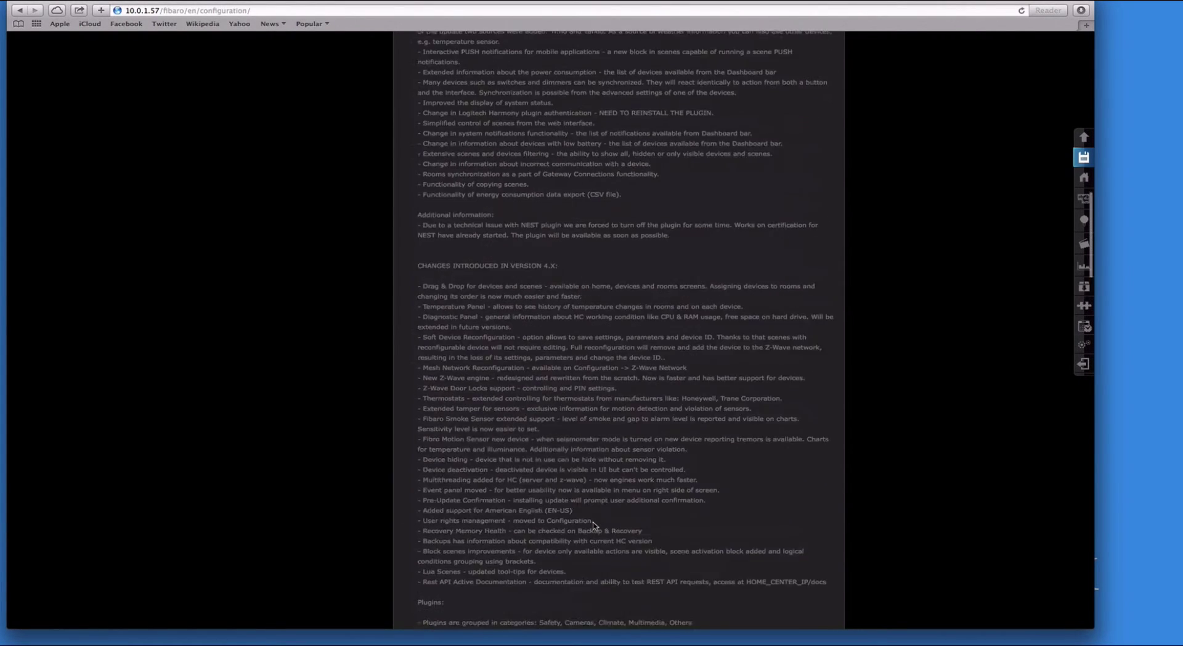
scroll(594, 524, up, 20)
scroll(594, 526, down, 20)
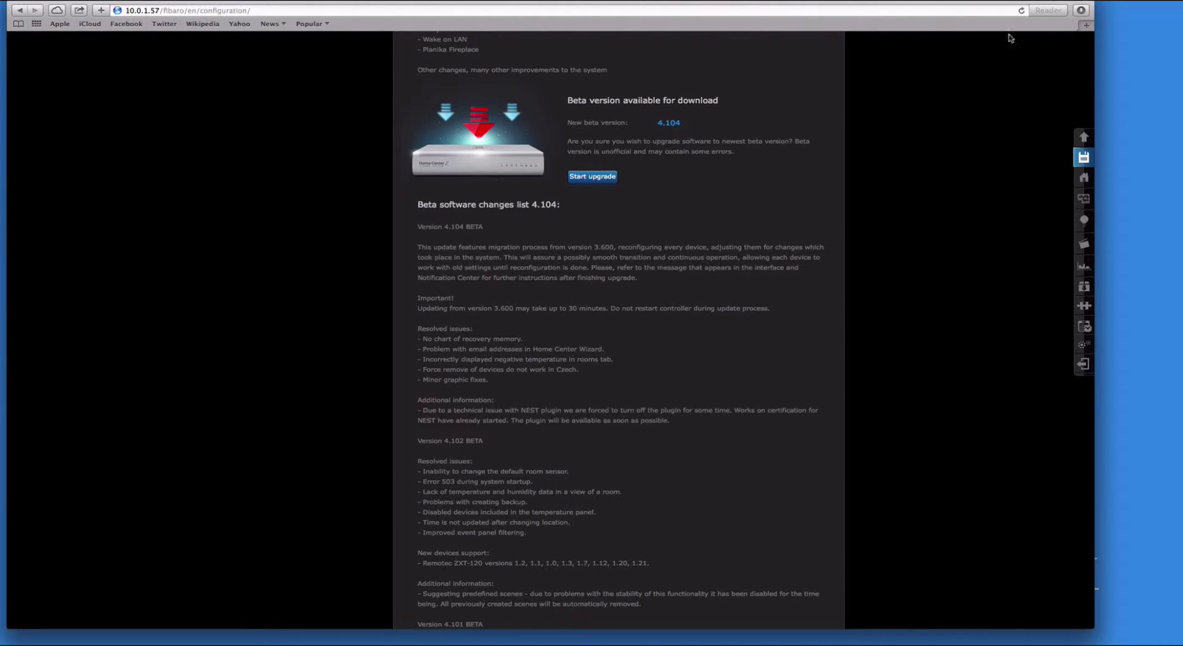
Search 'fibaro forum' in a new tab, open the FIBARO Forum result and browse its boards
click(1088, 26)
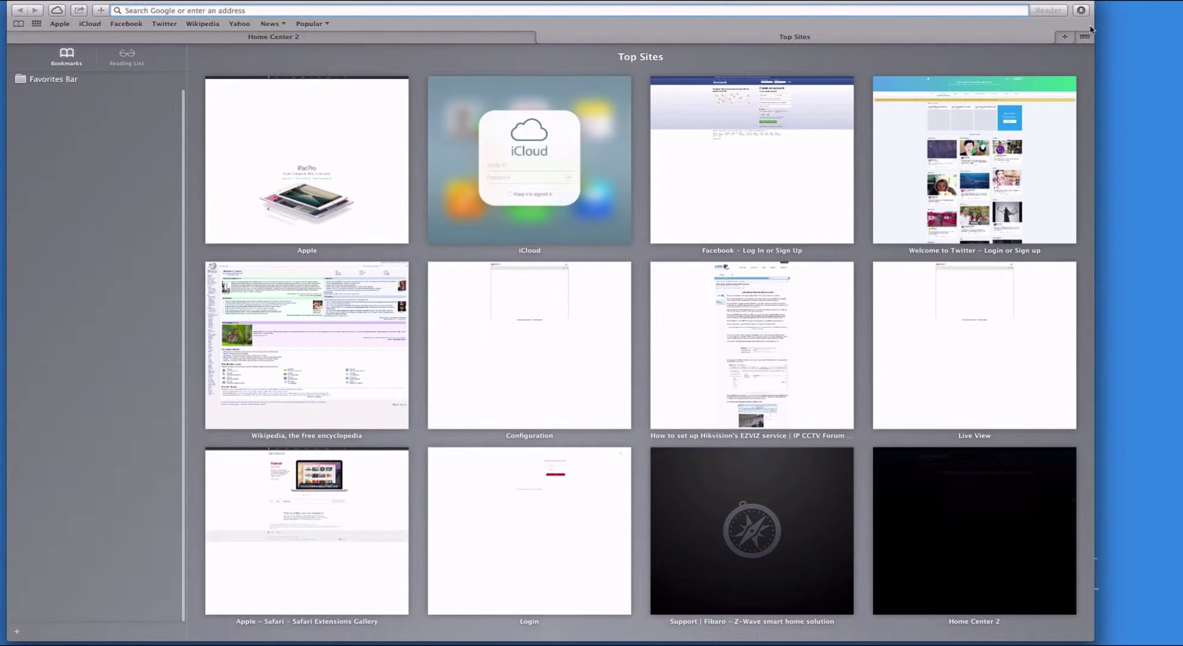
text(fibaro forum)
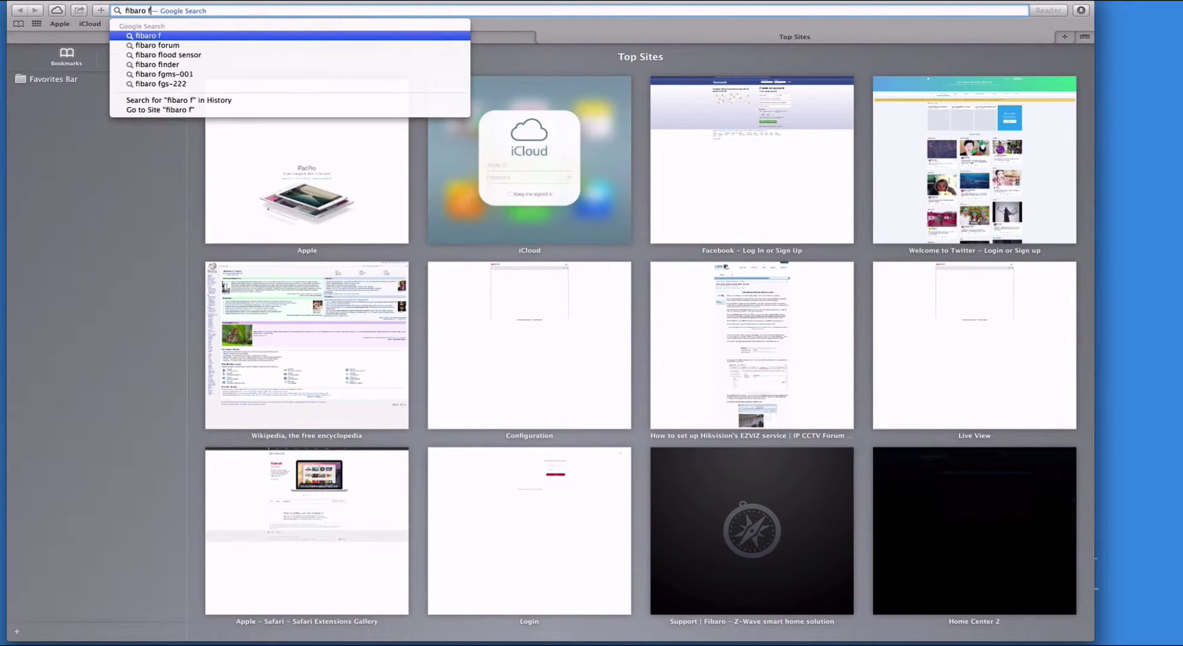
key(Return)
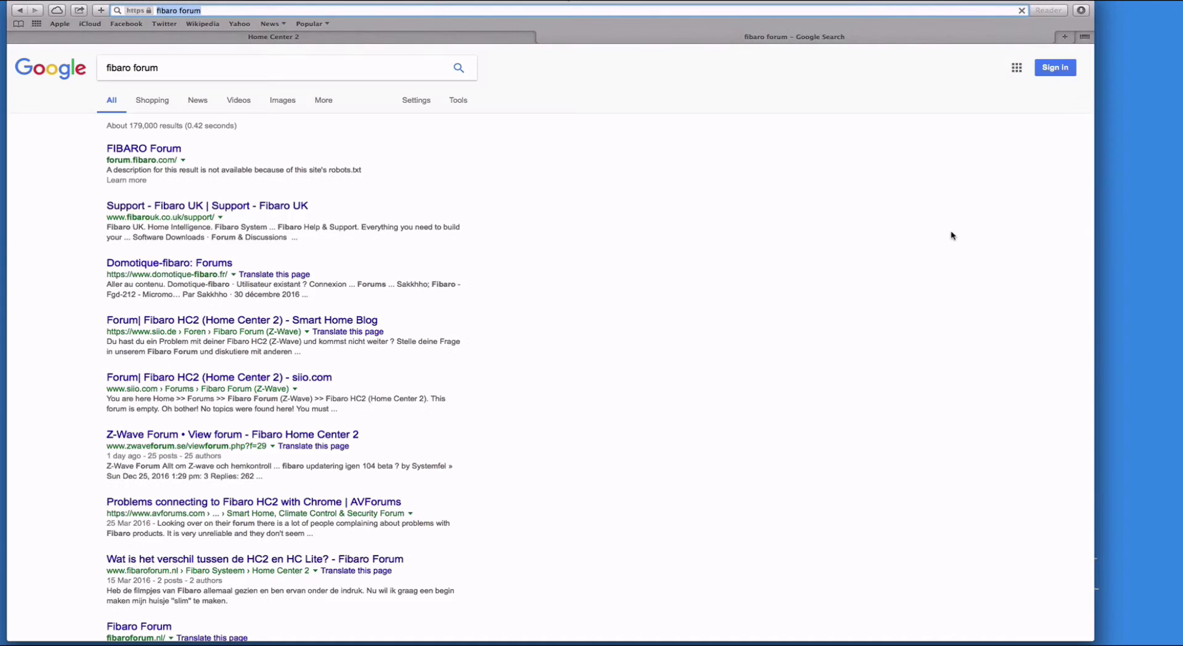
click(165, 188)
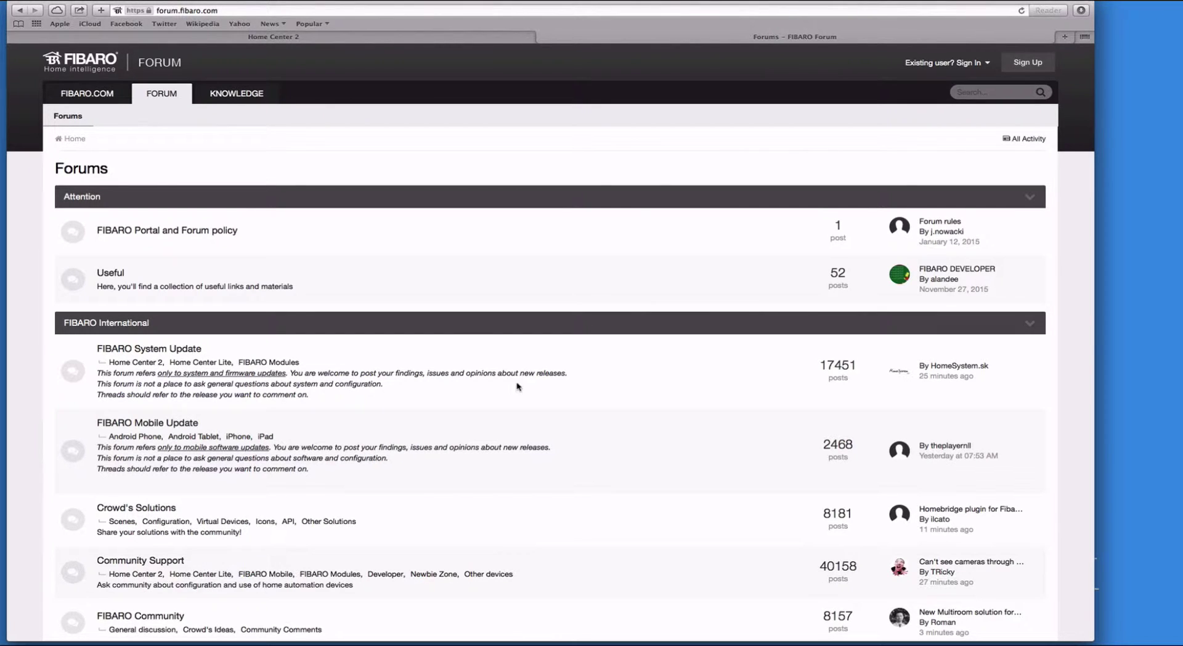
scroll(517, 386, down, 5)
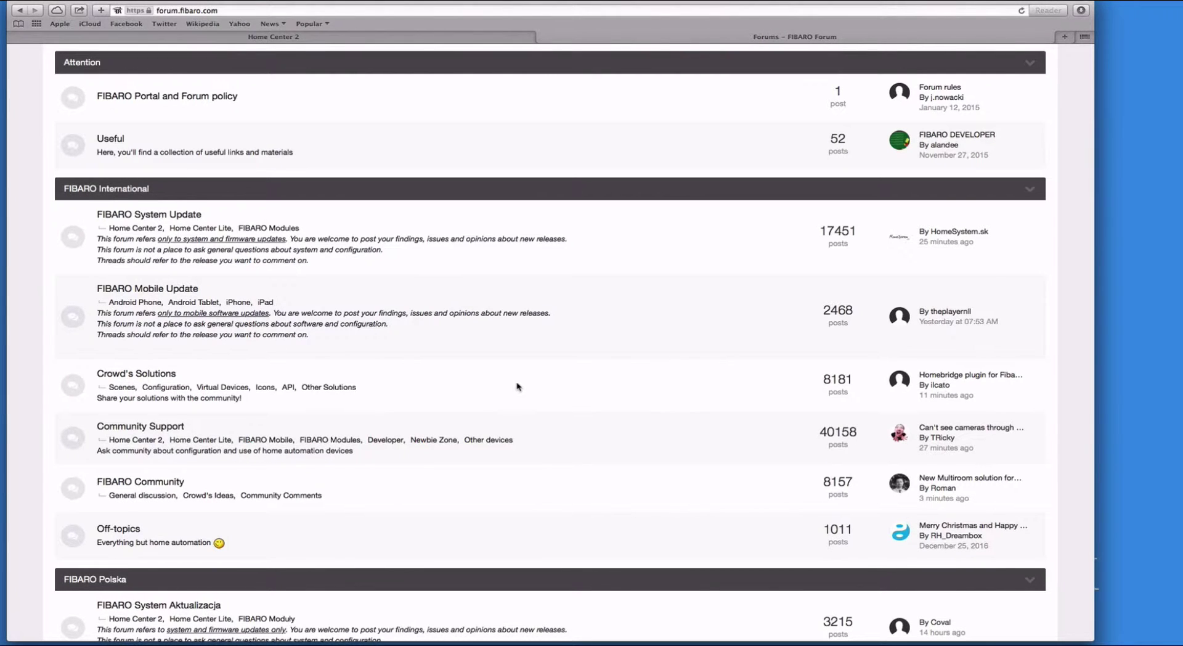
scroll(518, 386, down, 2)
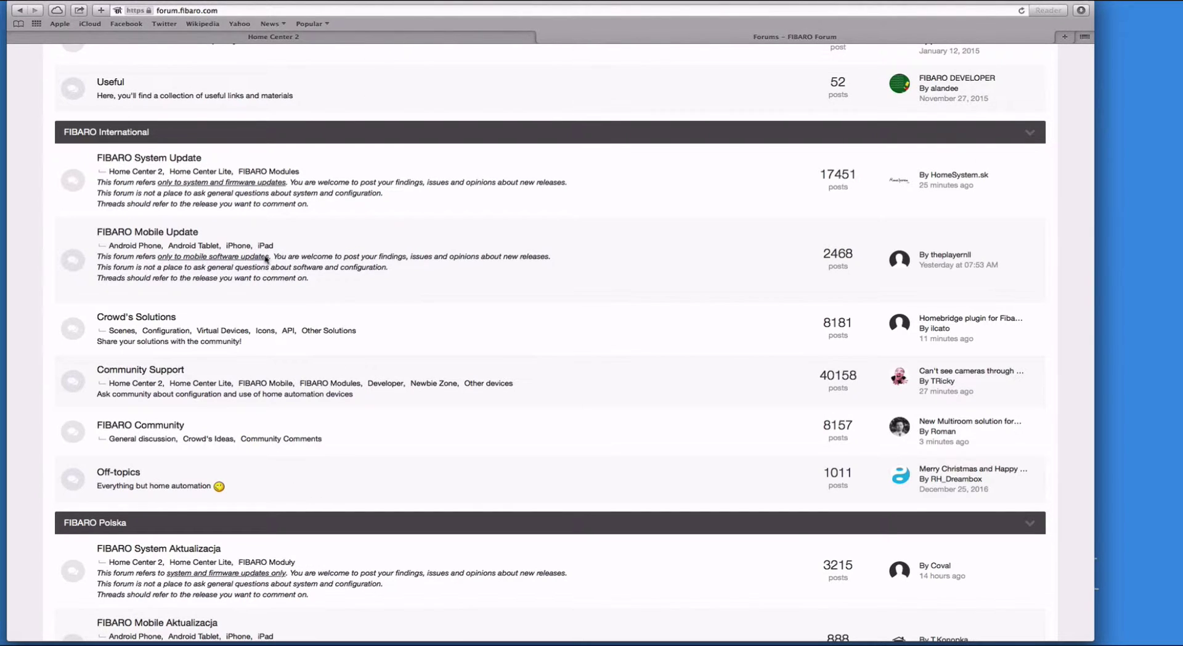
Open the forum's Home Center 2 board and browse it
click(148, 175)
scroll(258, 495, down, 3)
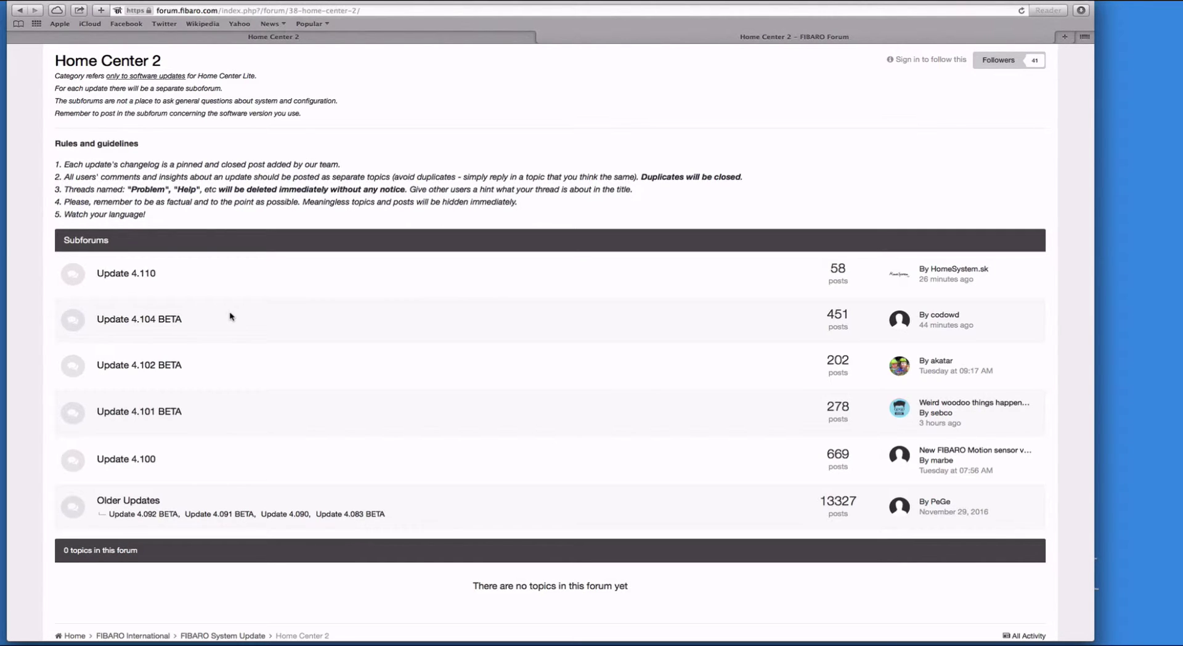
scroll(230, 317, up, 3)
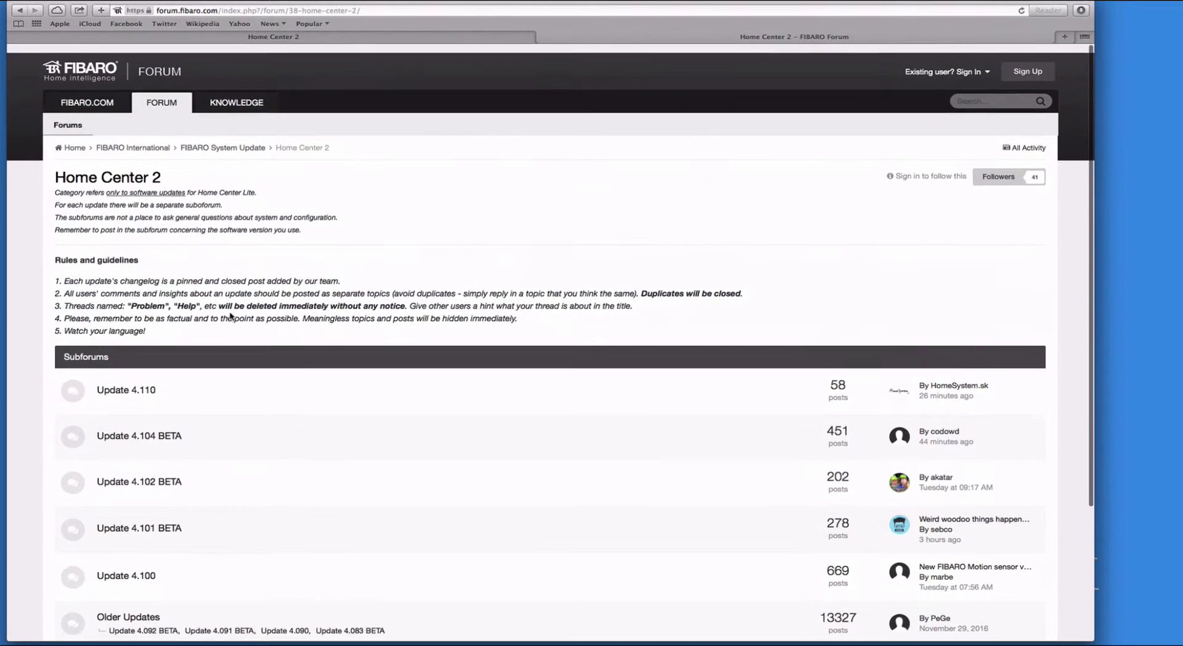
Sign in to the forum with the account's display name and password, allowing notifications
click(972, 65)
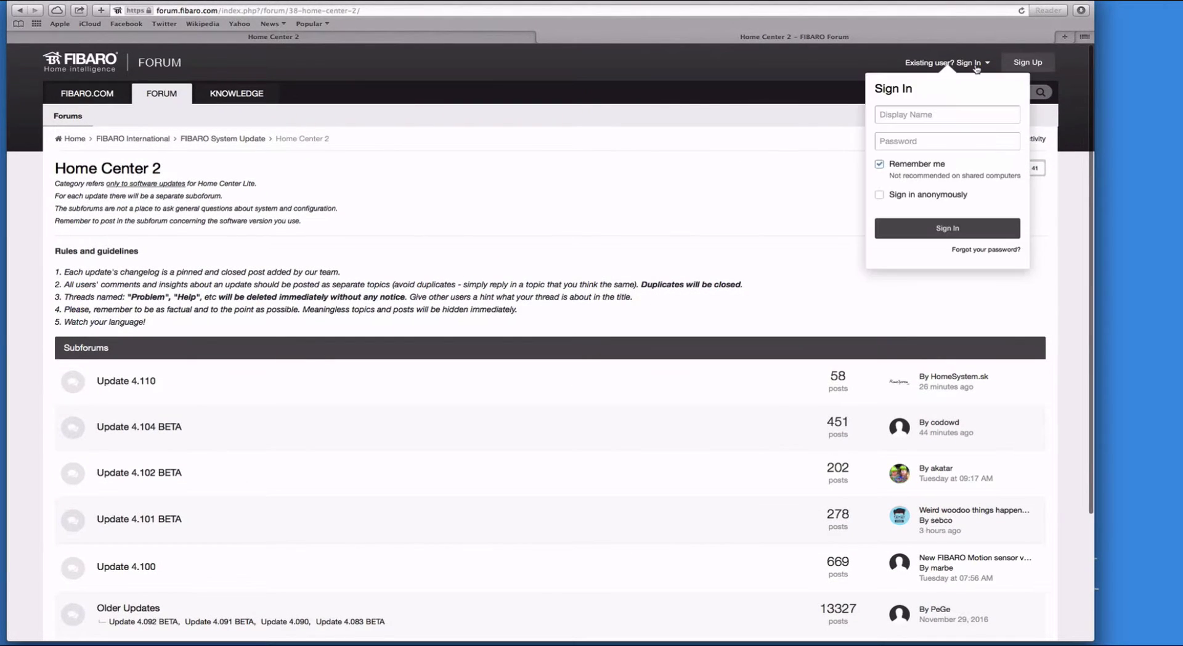
click(946, 114)
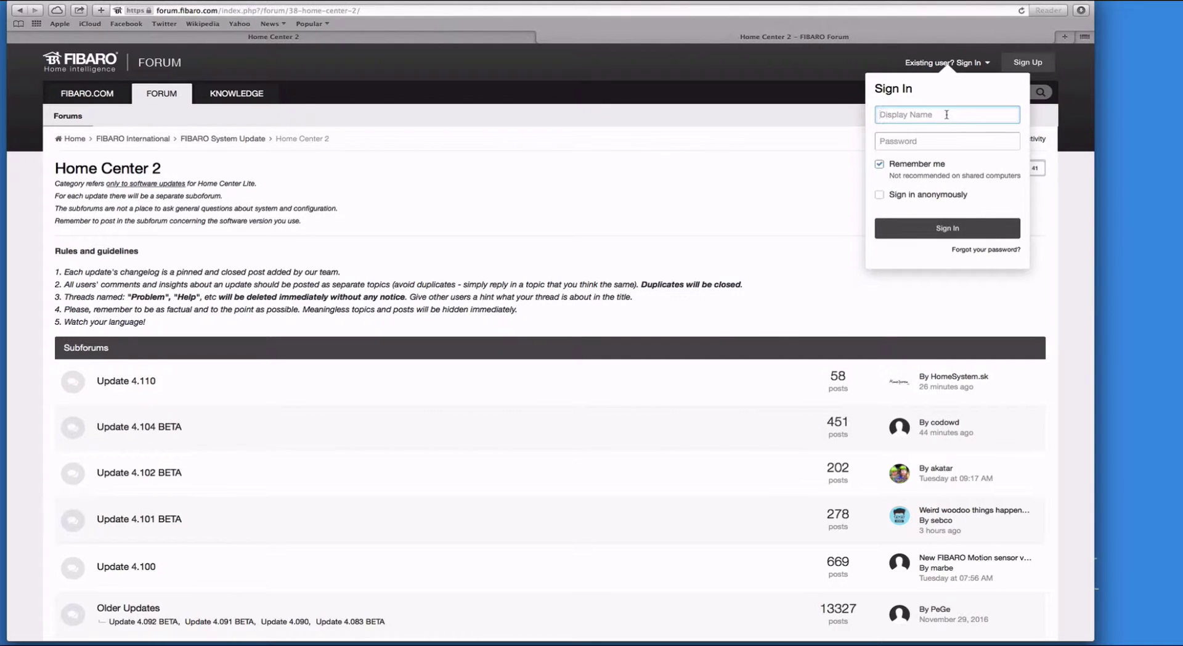
text(morpheus75)
key(Tab)
text(********)
key(Return)
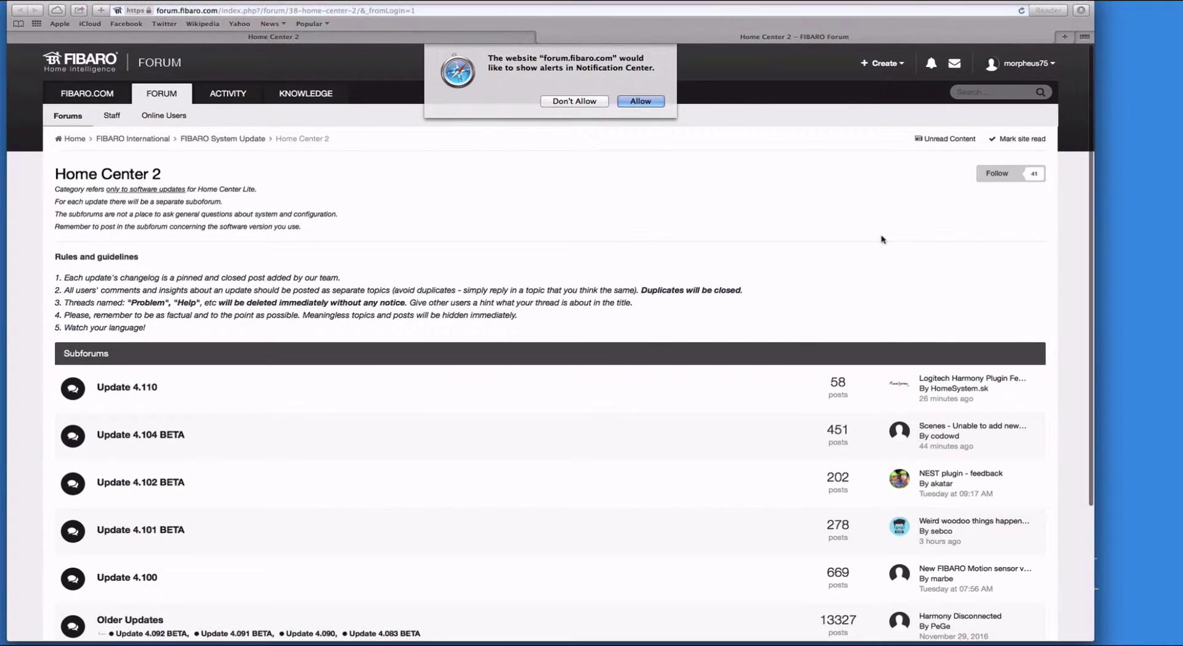
click(640, 102)
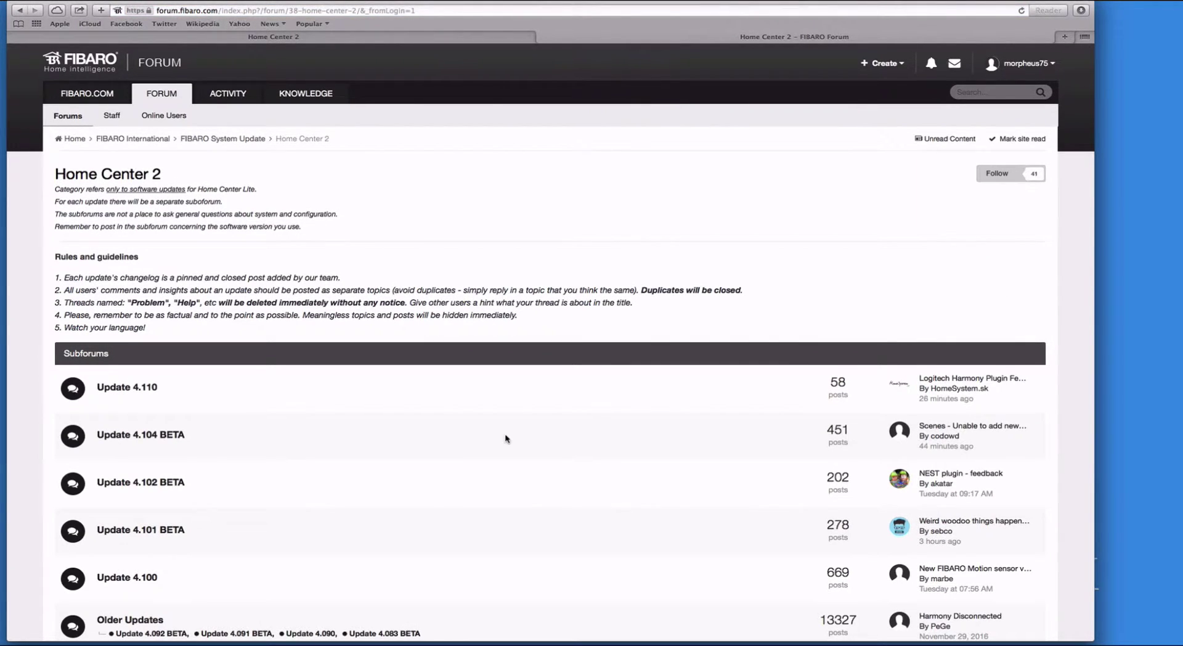
Open the Update 4.110 subforum and scroll through its topics
scroll(507, 438, down, 3)
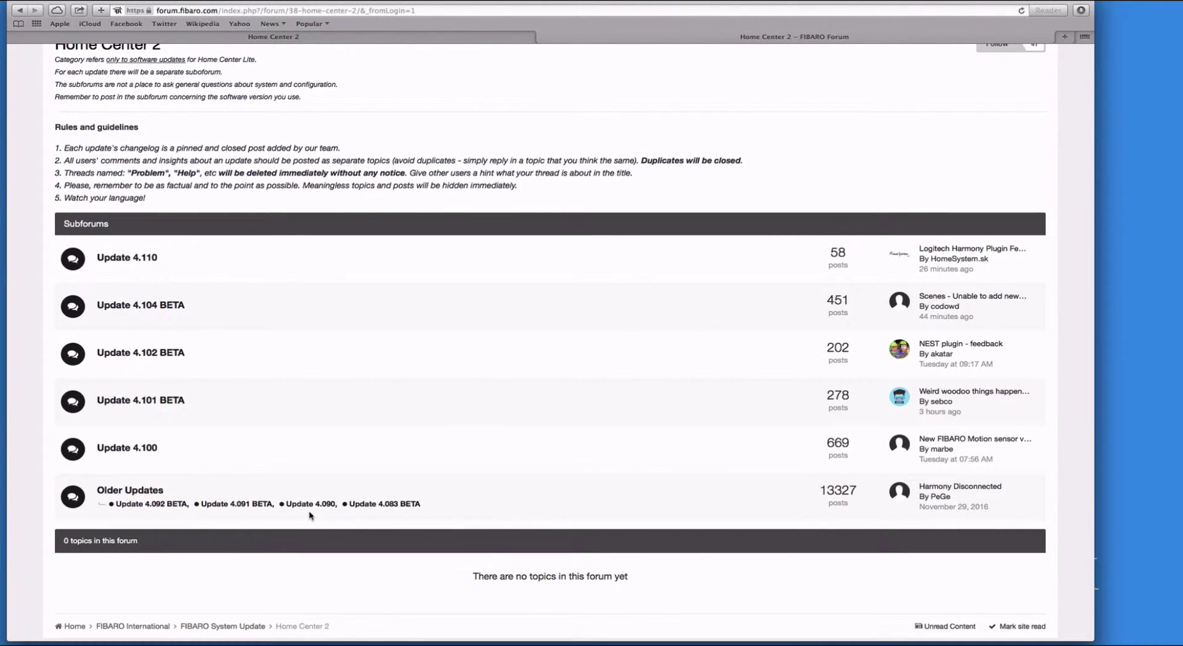
click(131, 262)
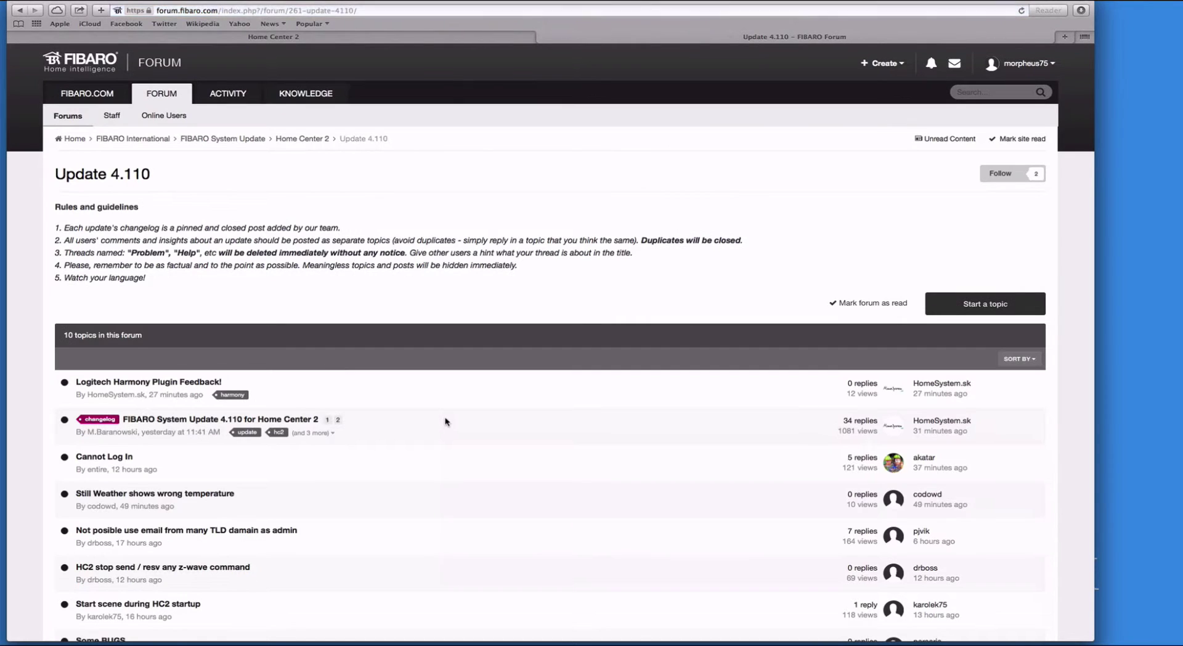
scroll(446, 420, down, 5)
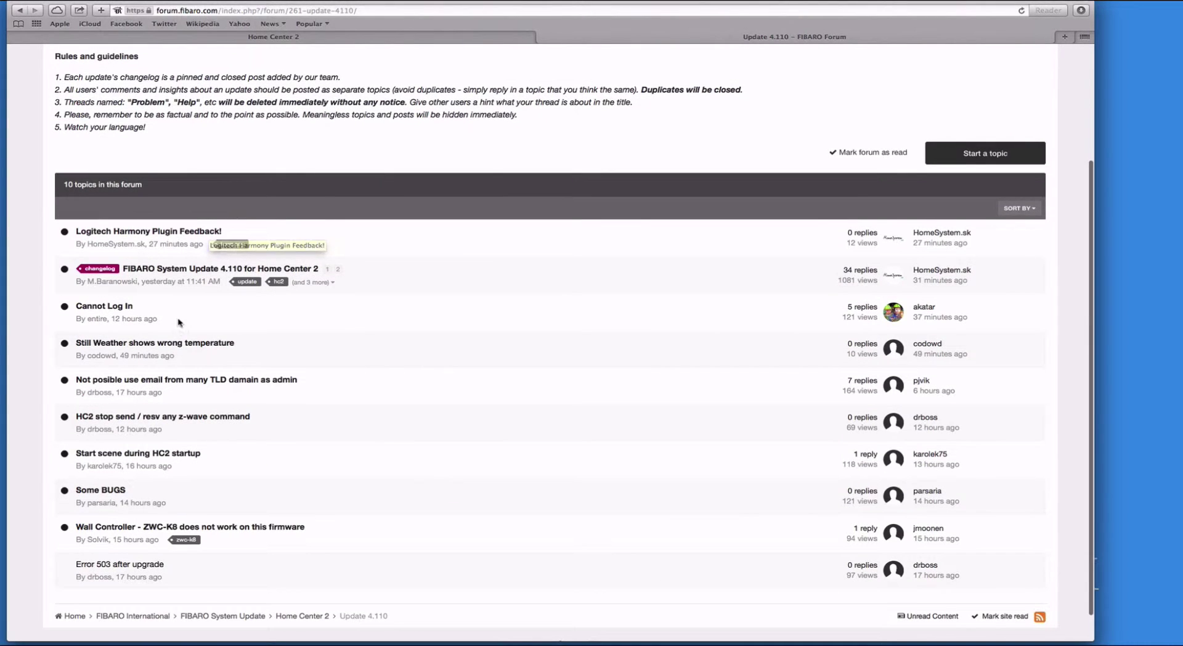
scroll(179, 330, down, 1)
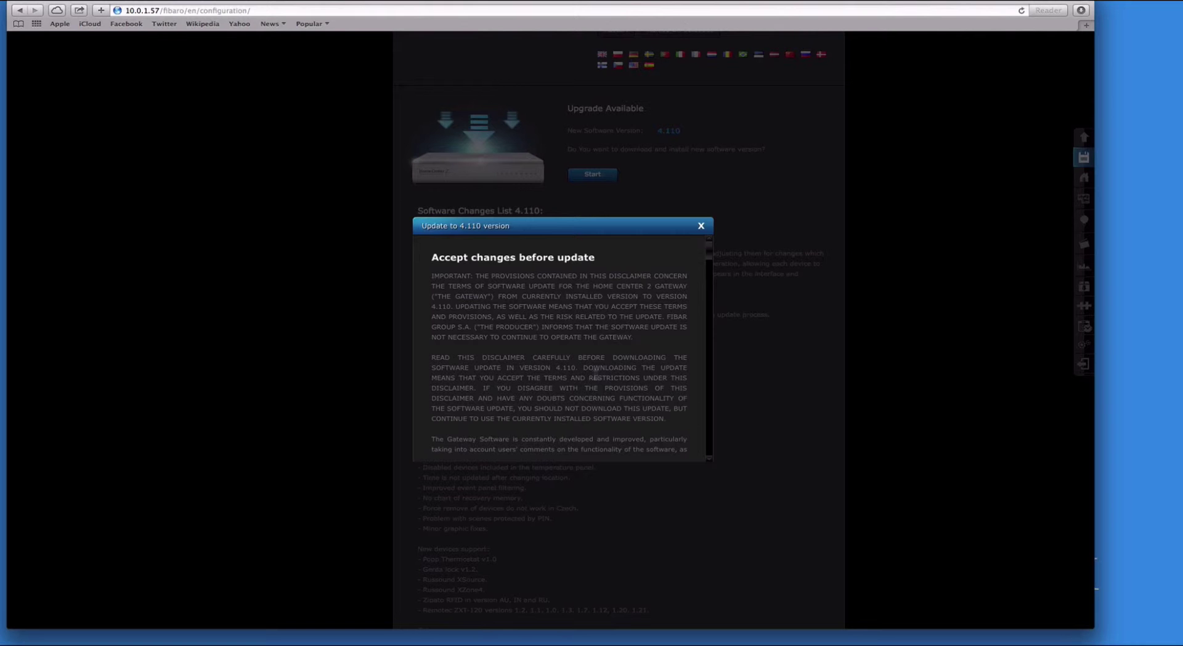
scroll(561, 412, down, 10)
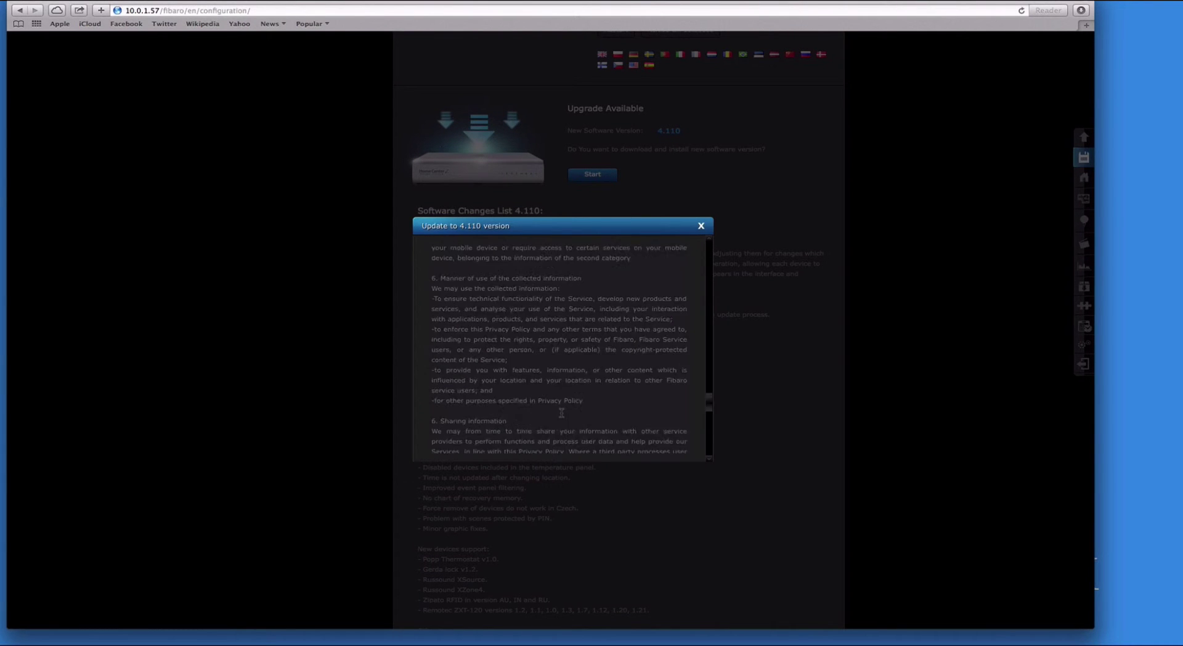
Tick the upgrade-risk and disclaimer acceptance boxes in the Update to 4.110 dialog
scroll(558, 413, down, 10)
click(437, 361)
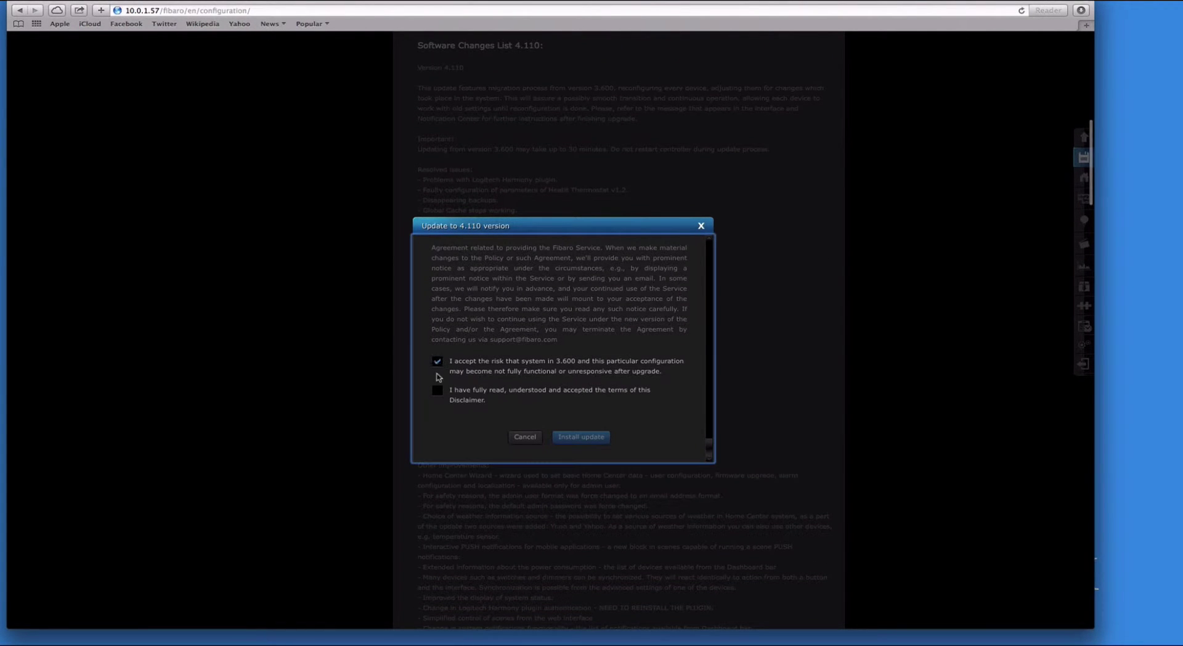
click(438, 390)
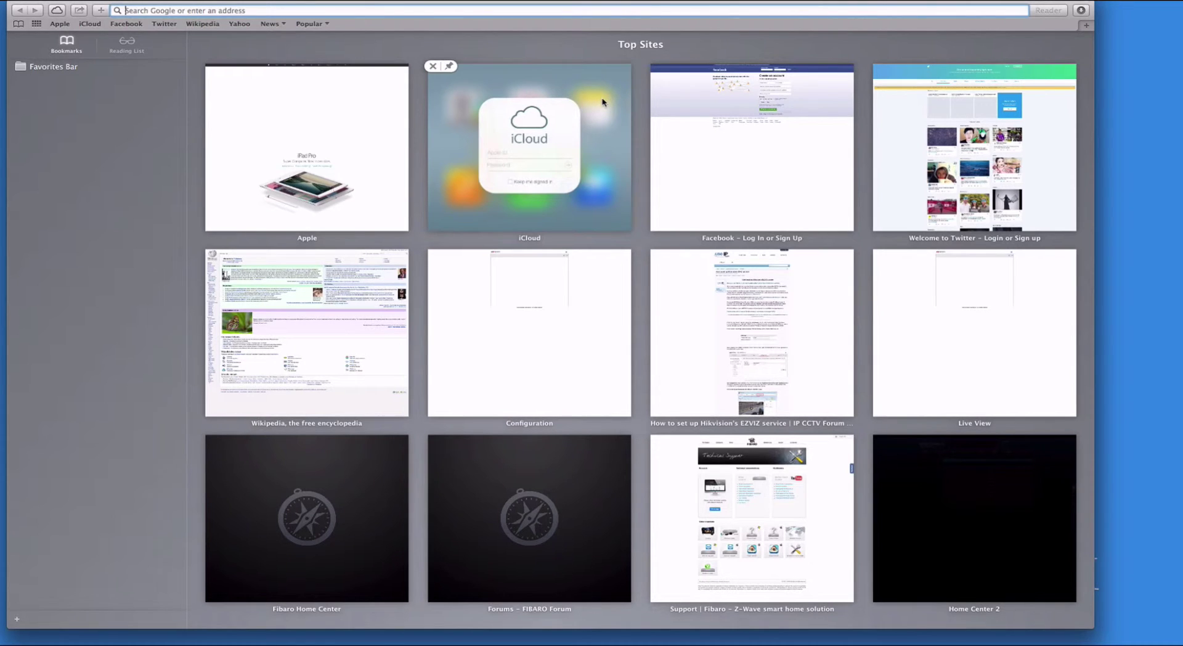
Go to the Home Center address 10.0.1.57 in Safari
text(10.0.1.)
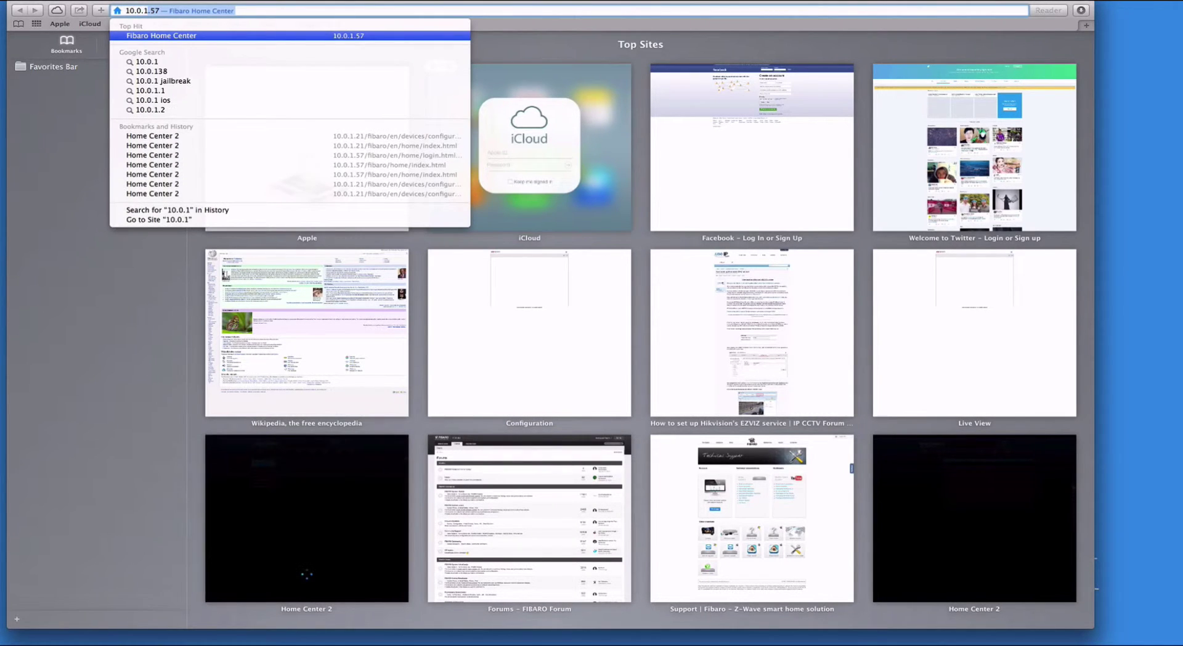
text(57)
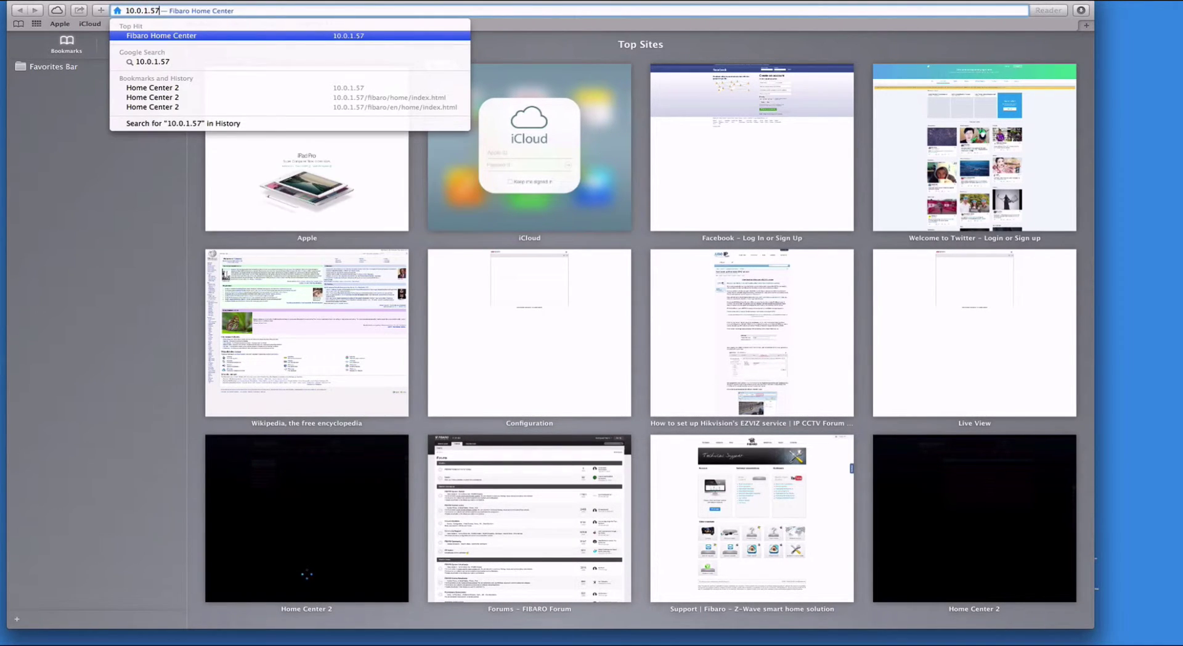
key(Return)
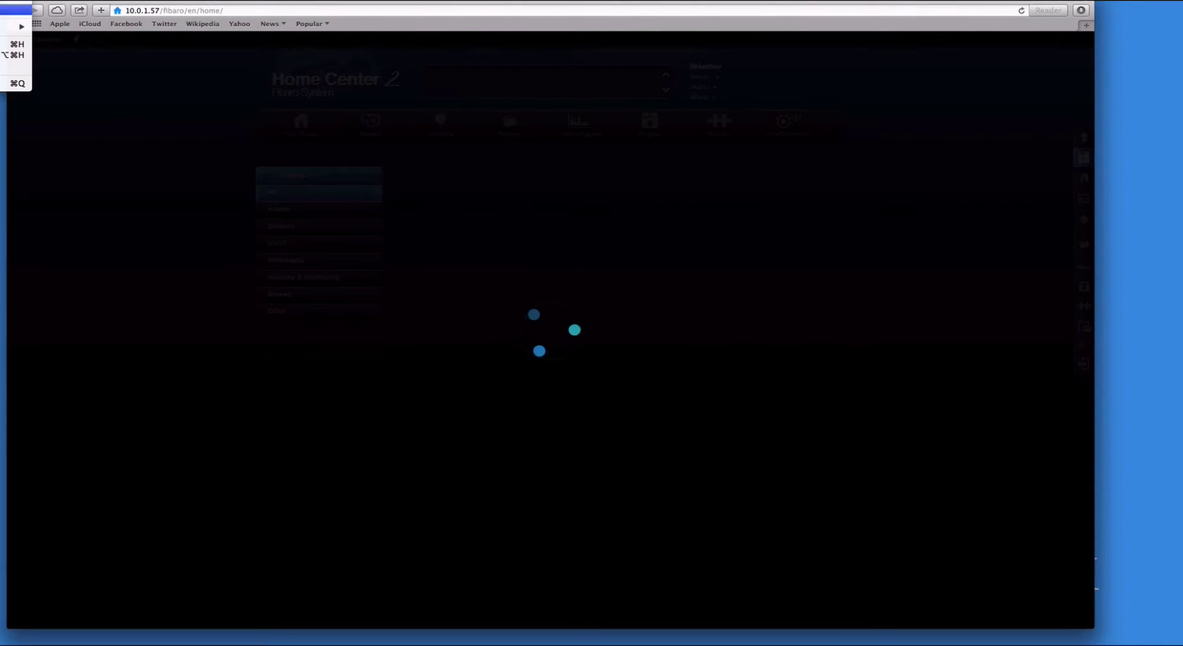
Reset Safari, clearing all of its browsing data
click(16, 9)
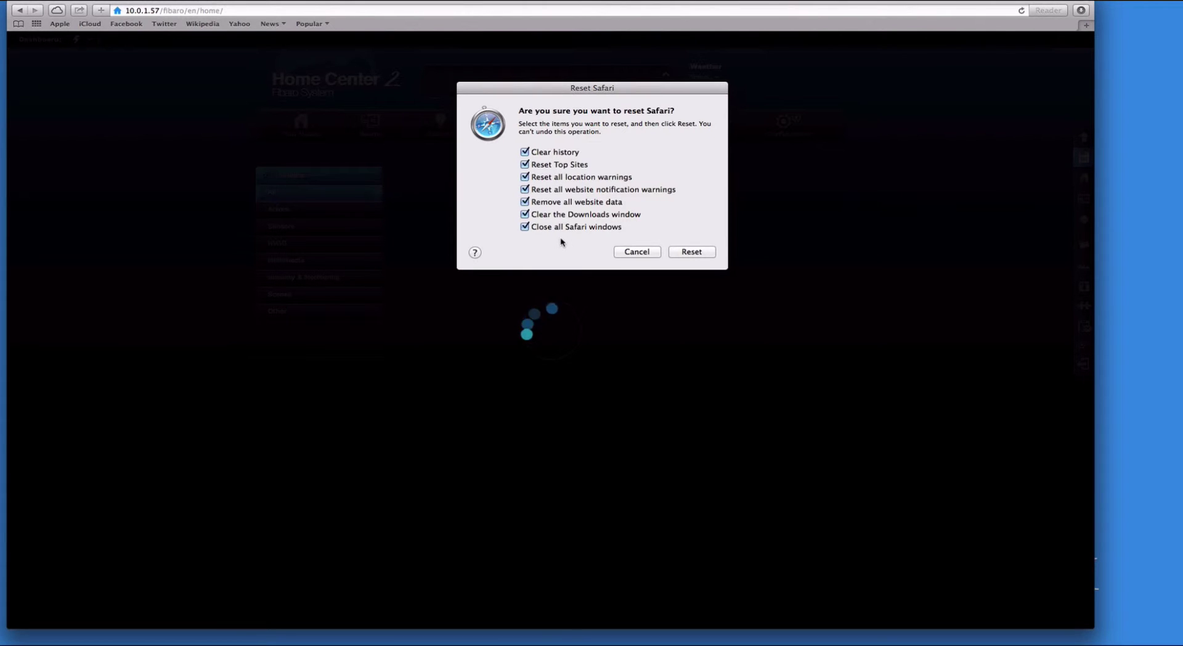
click(689, 253)
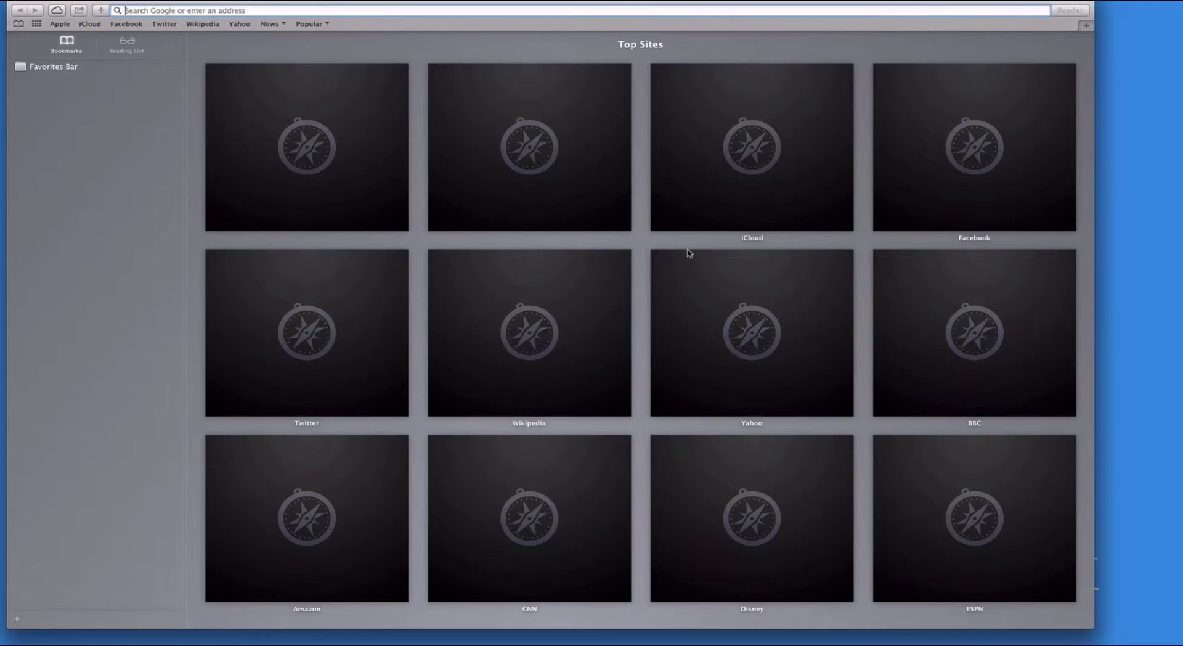
mouse_move(689, 253)
Reload 10.0.1.57 and enter the admin login on the Home Center login panel
text(10.0.1.57/fibaro/en/home/login.html?trackBack=home/index.html)
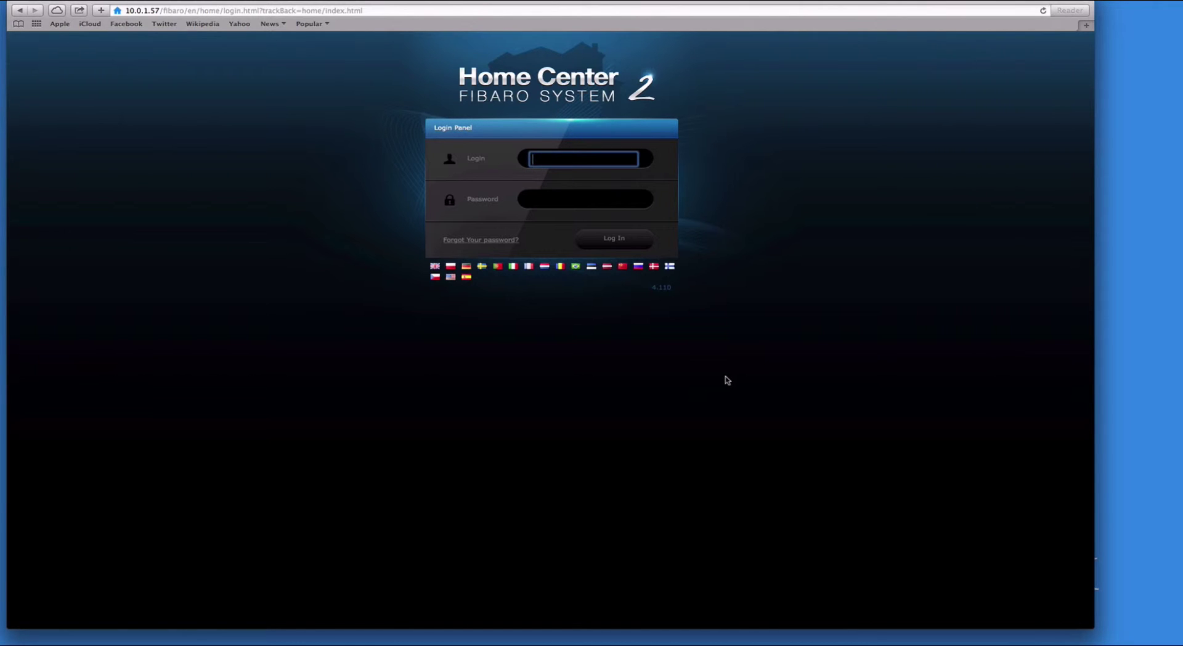
text(admin)
key(Tab)
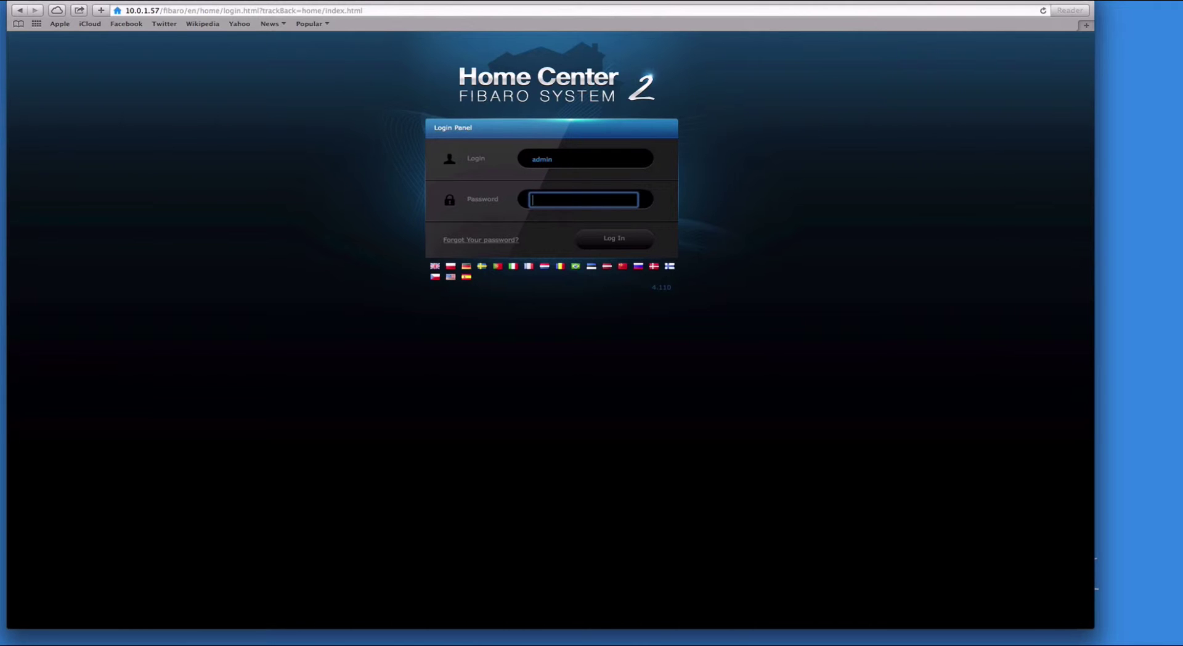
Log in as admin and start the setup wizard past the configuration overview
key(Return)
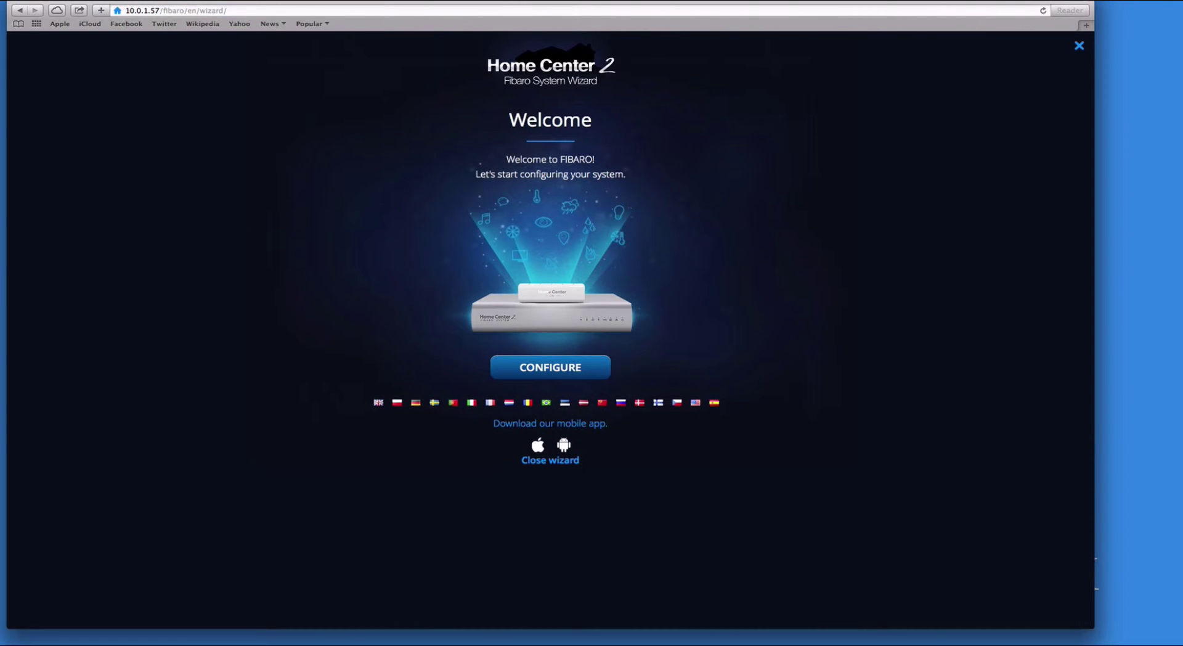
click(548, 368)
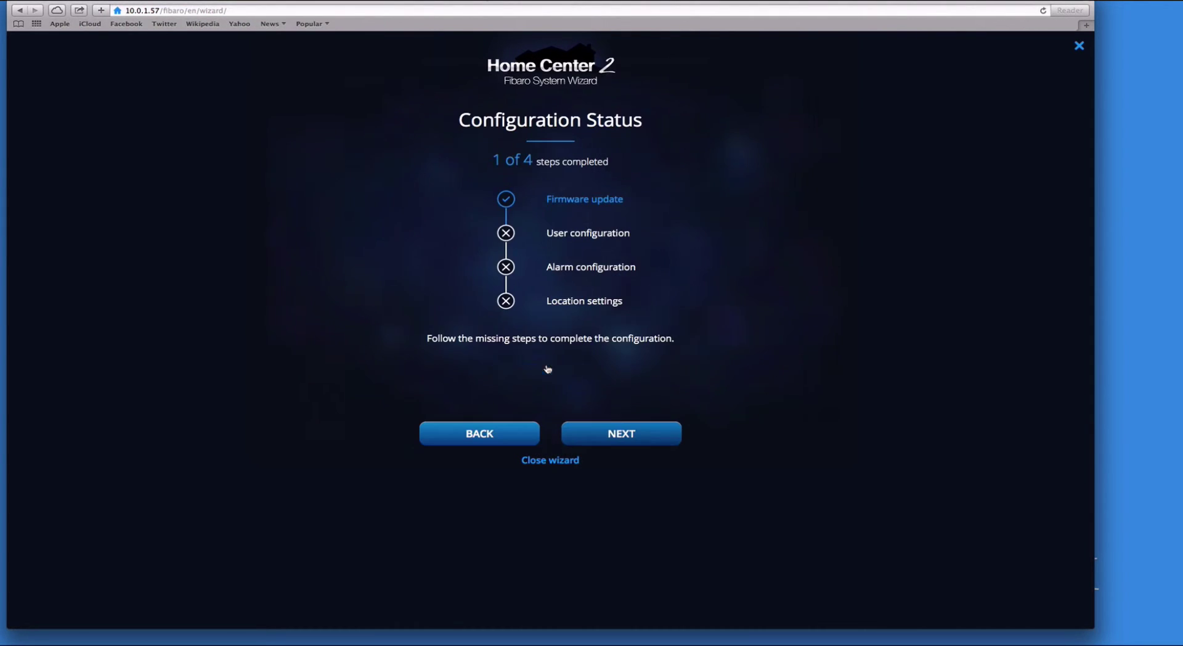
click(637, 438)
Enter the admin e-mail address and a new password, confirm the password, and submit with ADD
click(567, 218)
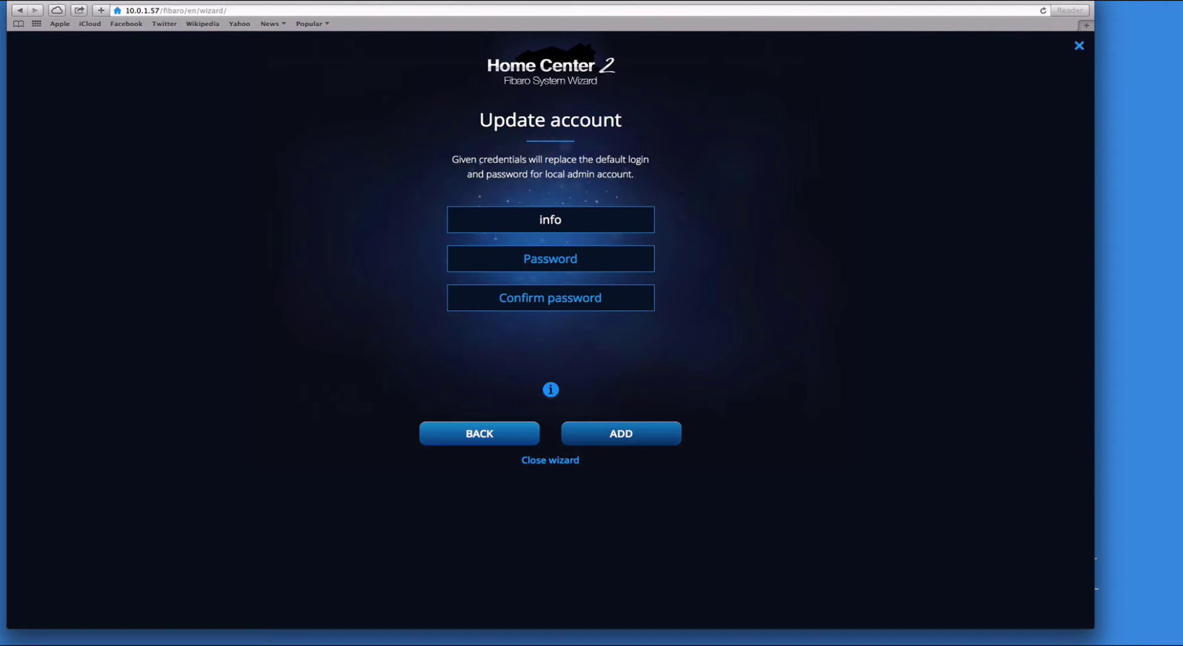
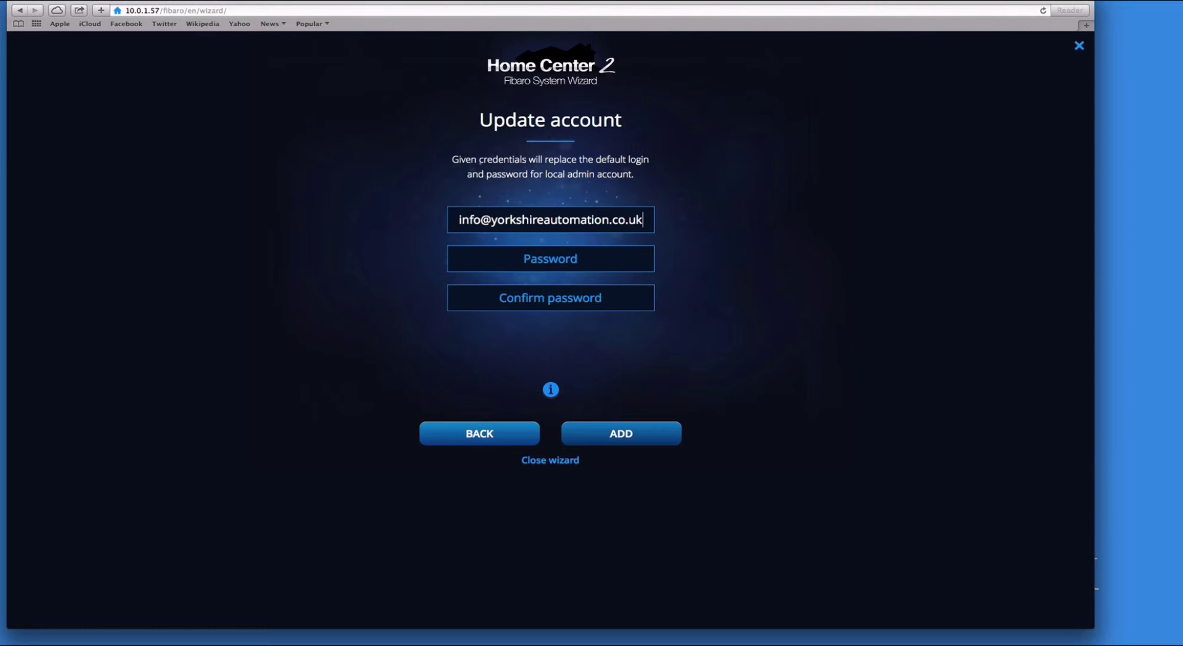
click(551, 258)
text(aaaaaaaa)
key(Tab)
text(aaaaaaaa)
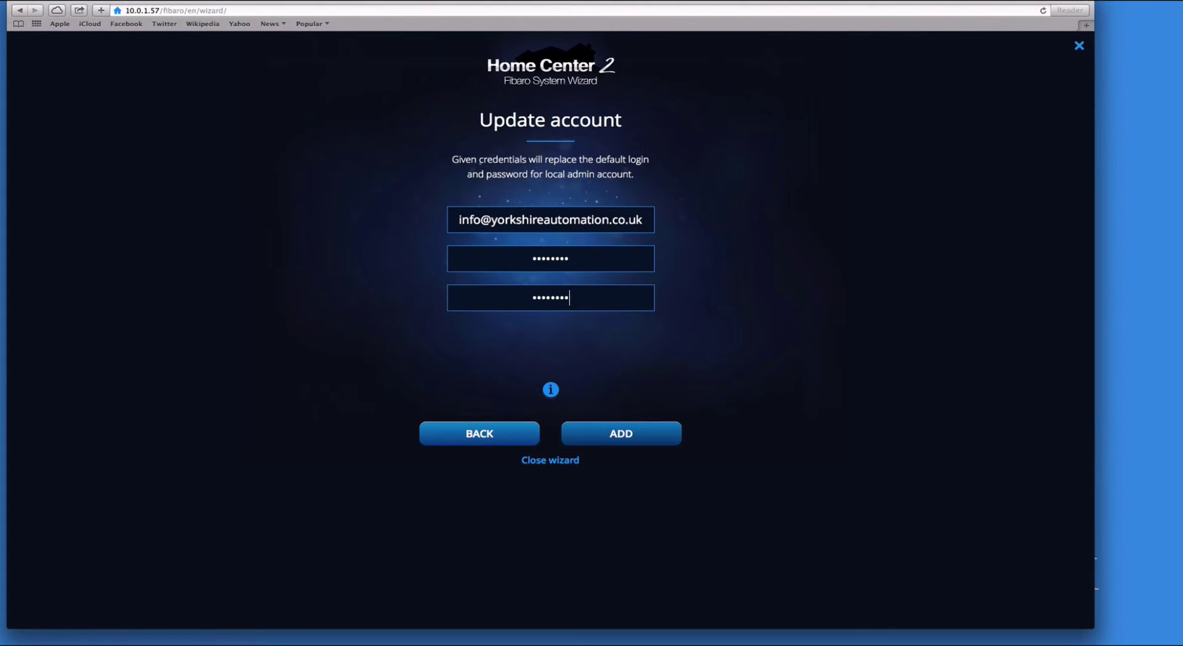
click(623, 436)
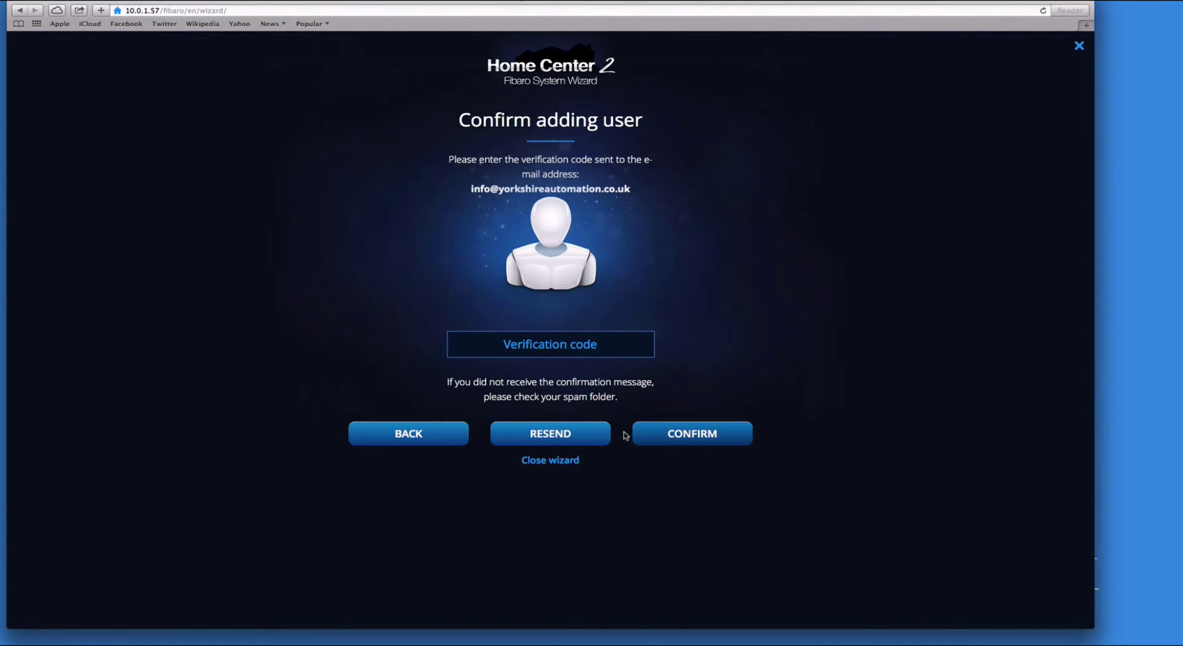
Enter the verification code from the e-mail and confirm adding the admin user
click(545, 342)
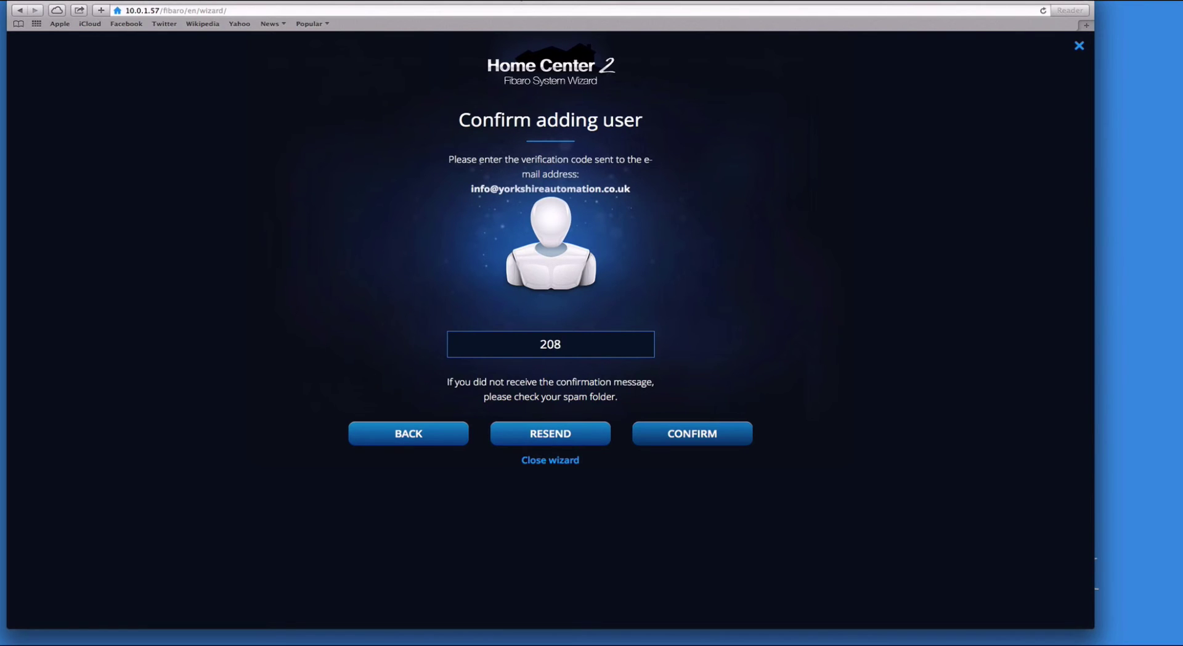
click(693, 437)
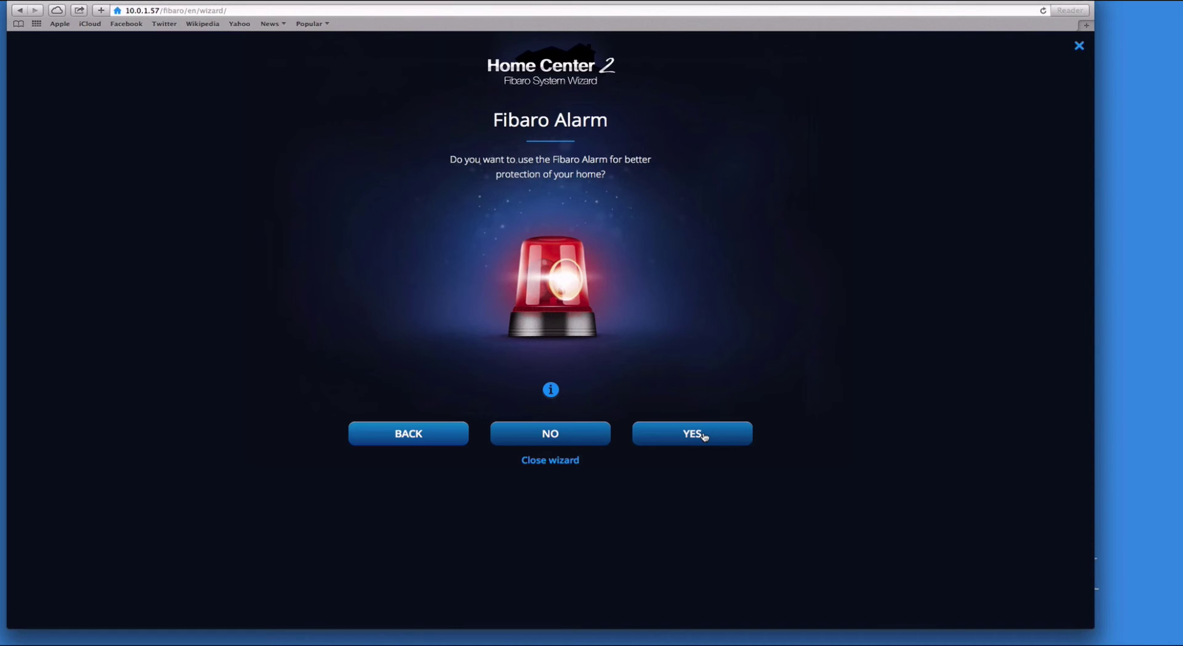
Choose YES to use the Fibaro Alarm and enter a four-digit alarm PIN
click(688, 440)
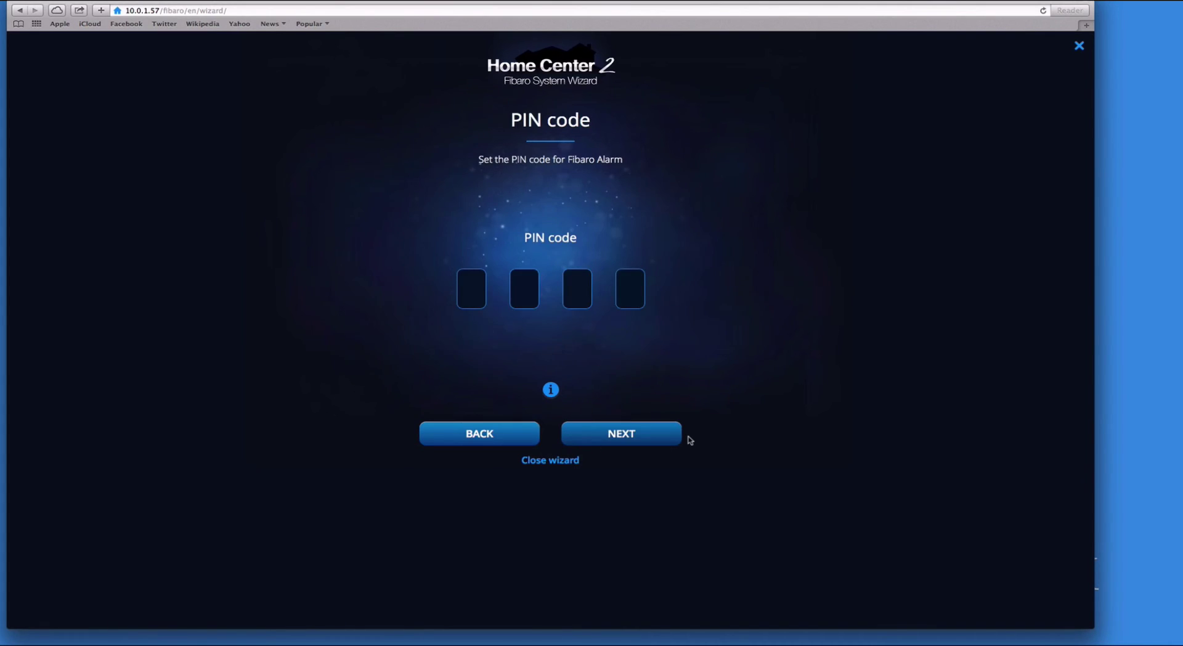
click(484, 300)
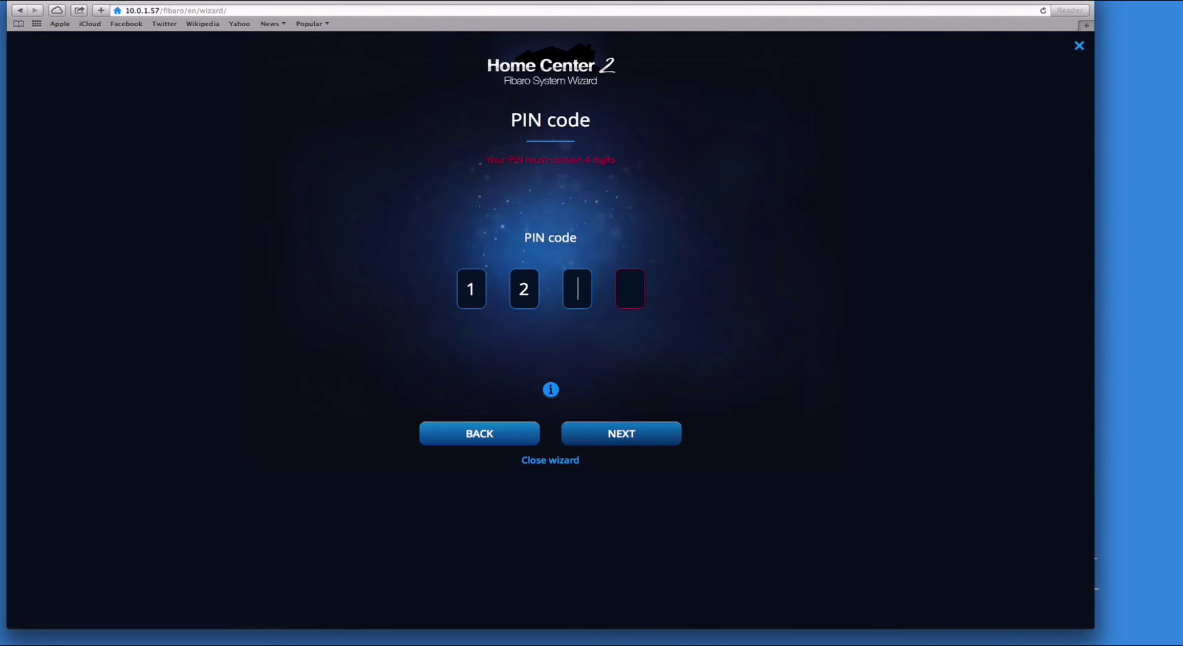
Accept the PIN, keep the name 'Home', and set the location from a Leeds postcode
click(624, 434)
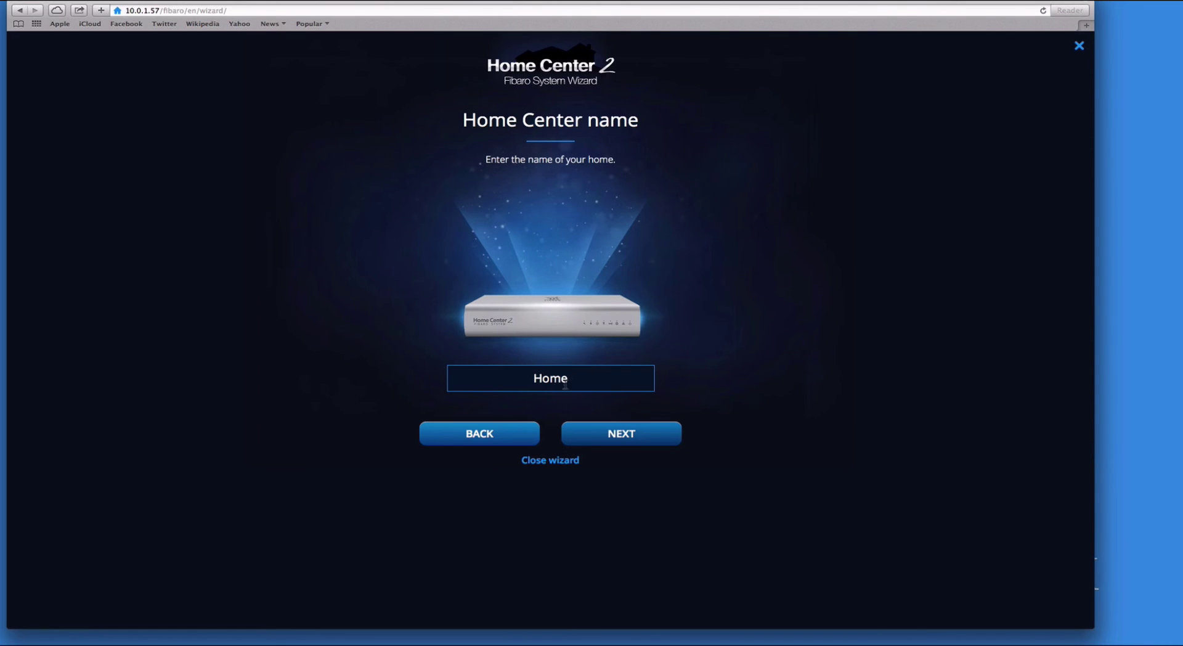
click(624, 435)
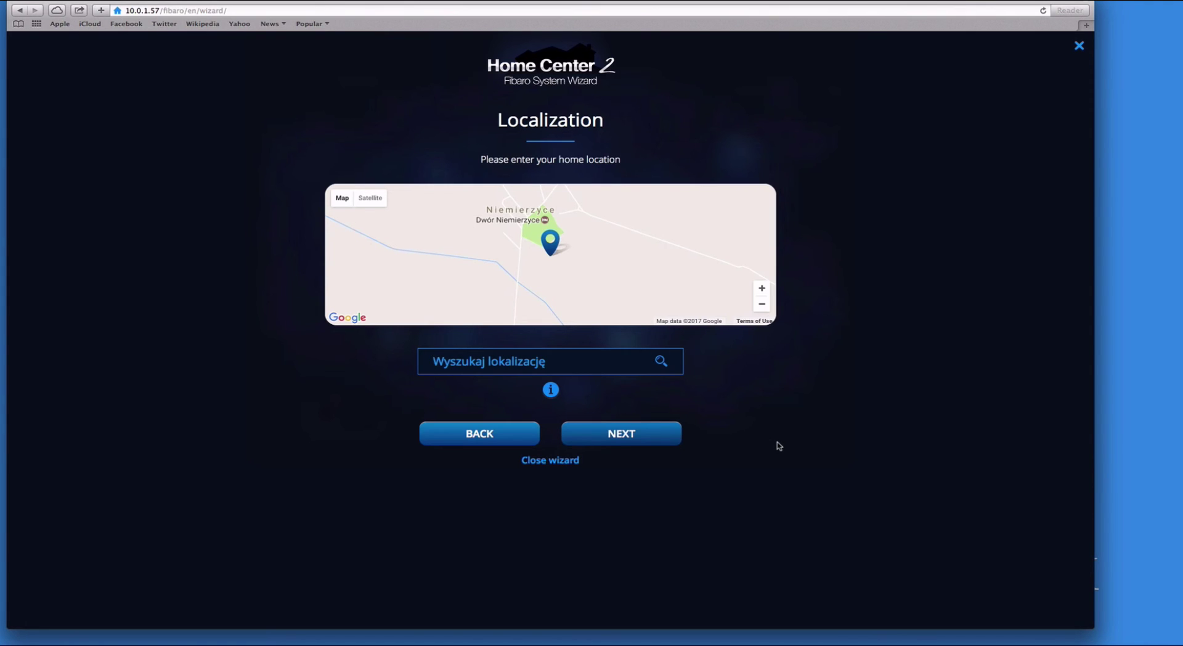
text(ls8 1nn)
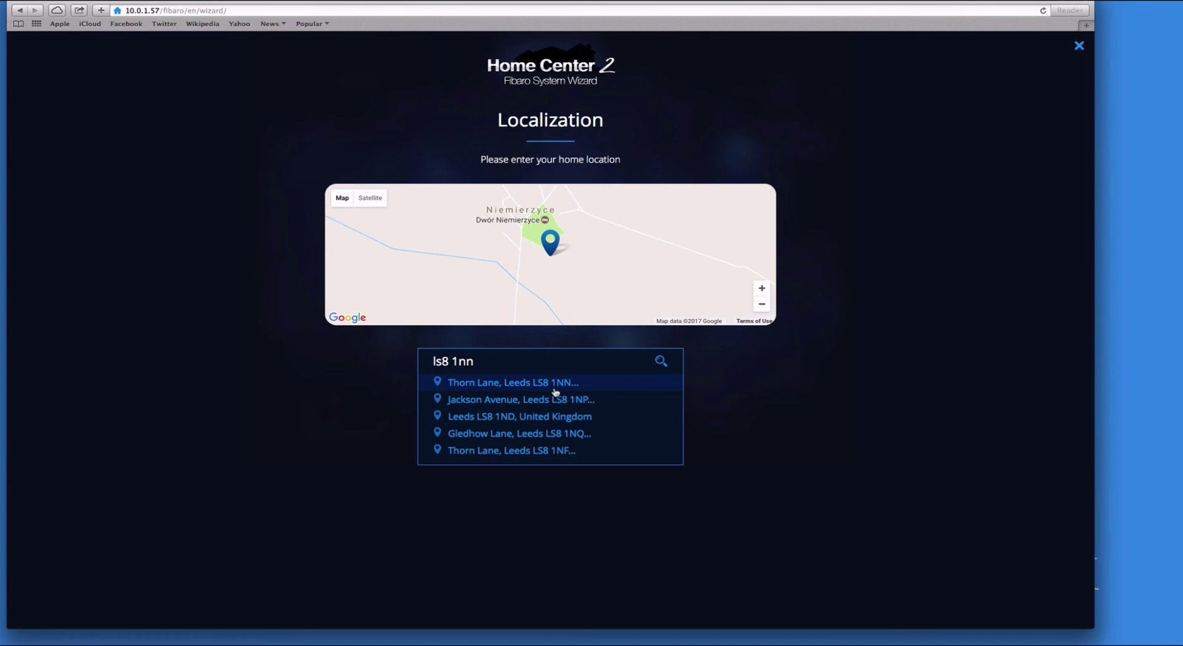
click(554, 383)
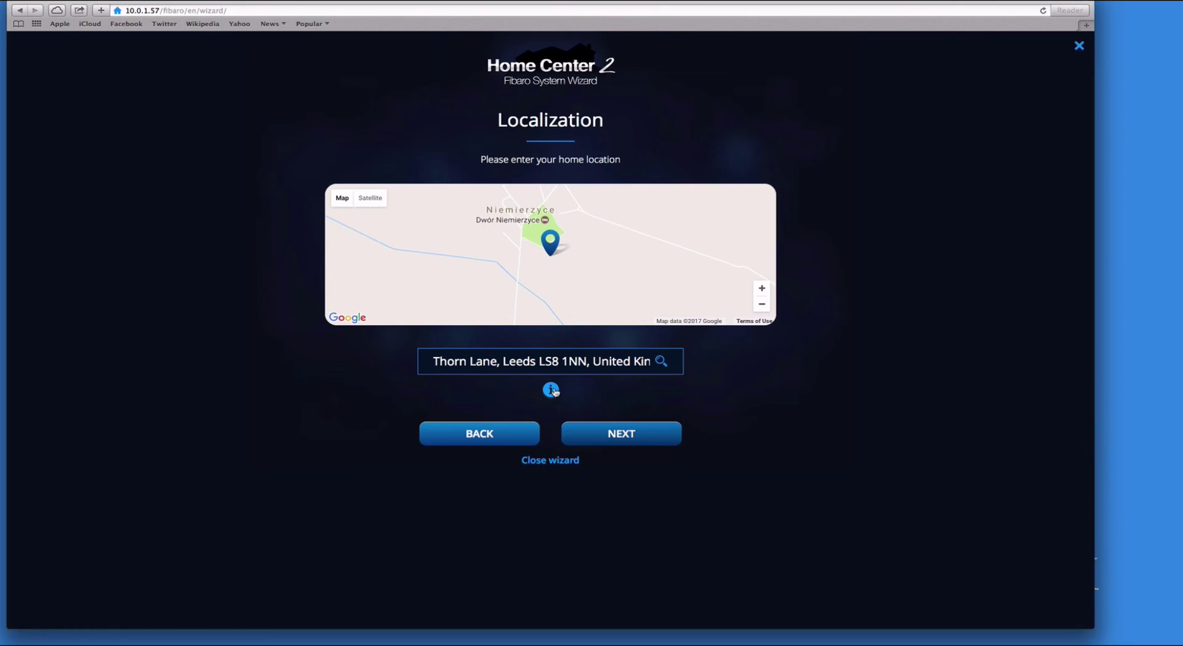
click(620, 434)
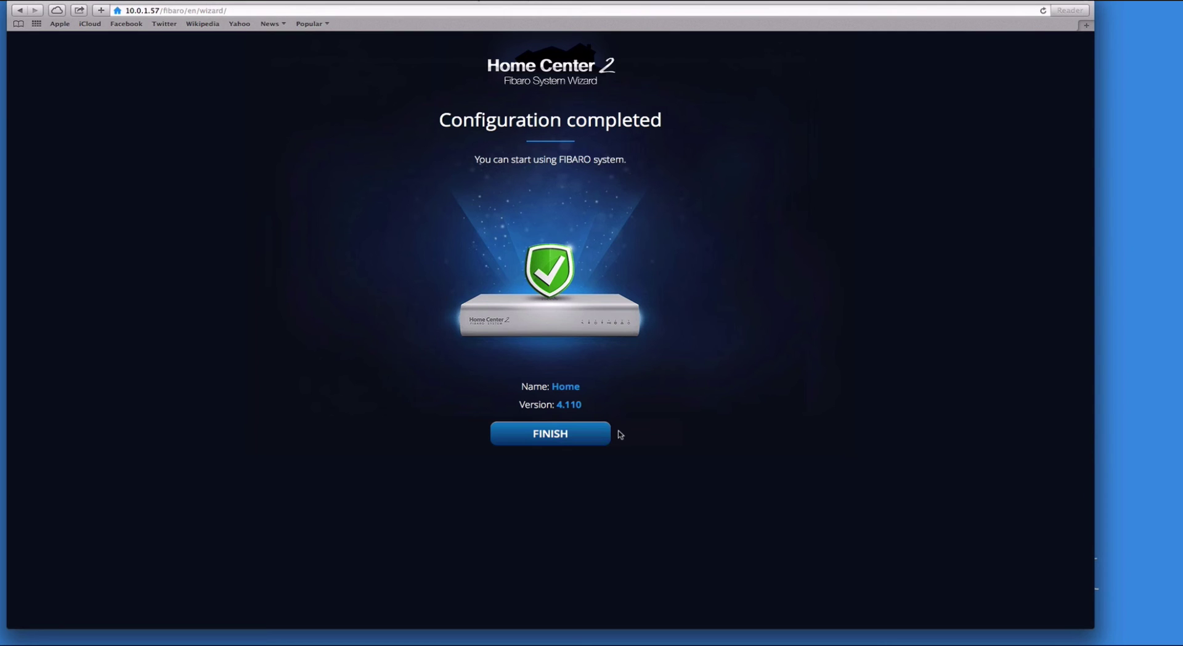
Choose FINISH on the Configuration completed page (name Home, version 4.110) to load the dashboard
click(557, 435)
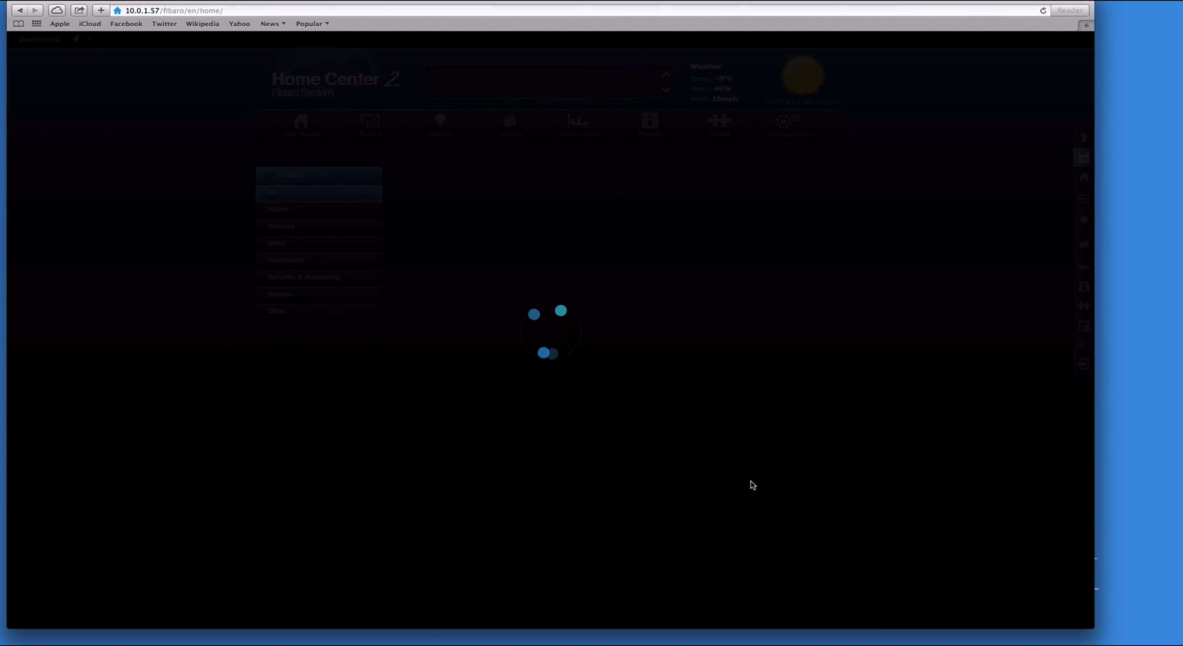